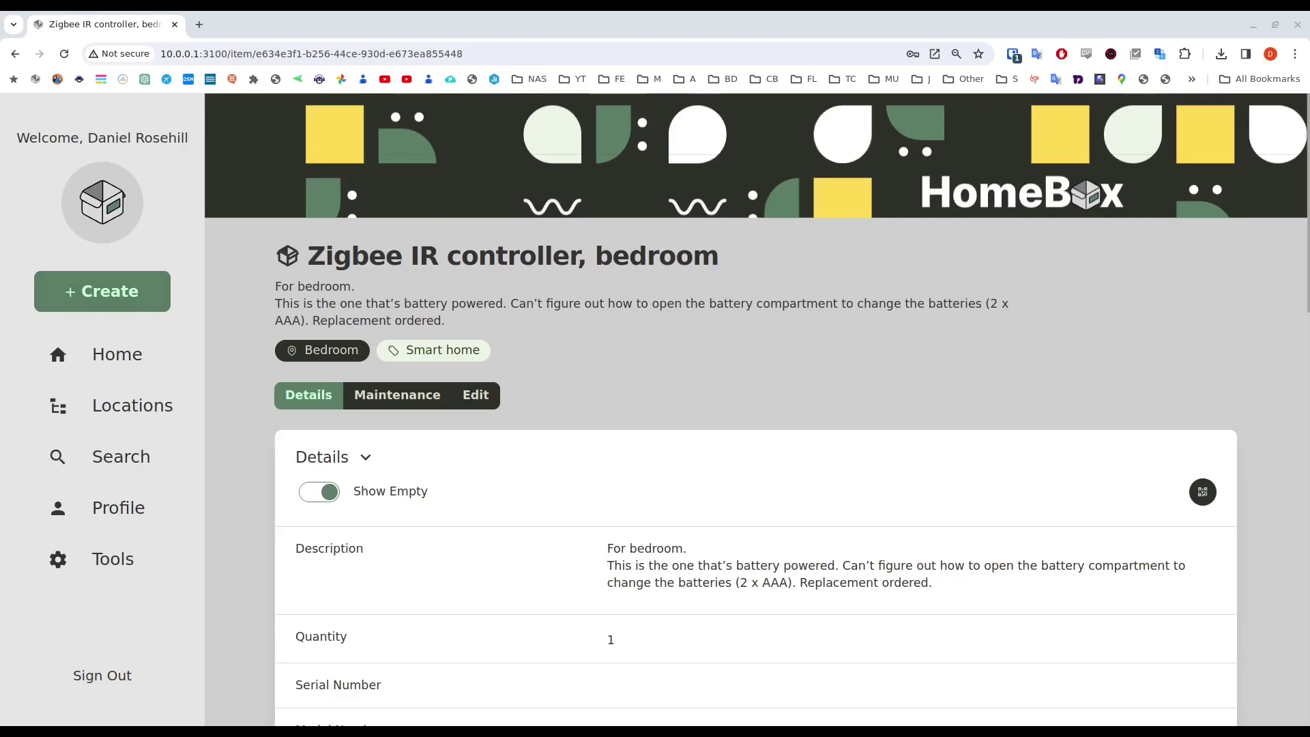
# Display the page URL QR code for the Zigbee IR controller item and review the item's details
pyautogui.click(1202, 491)
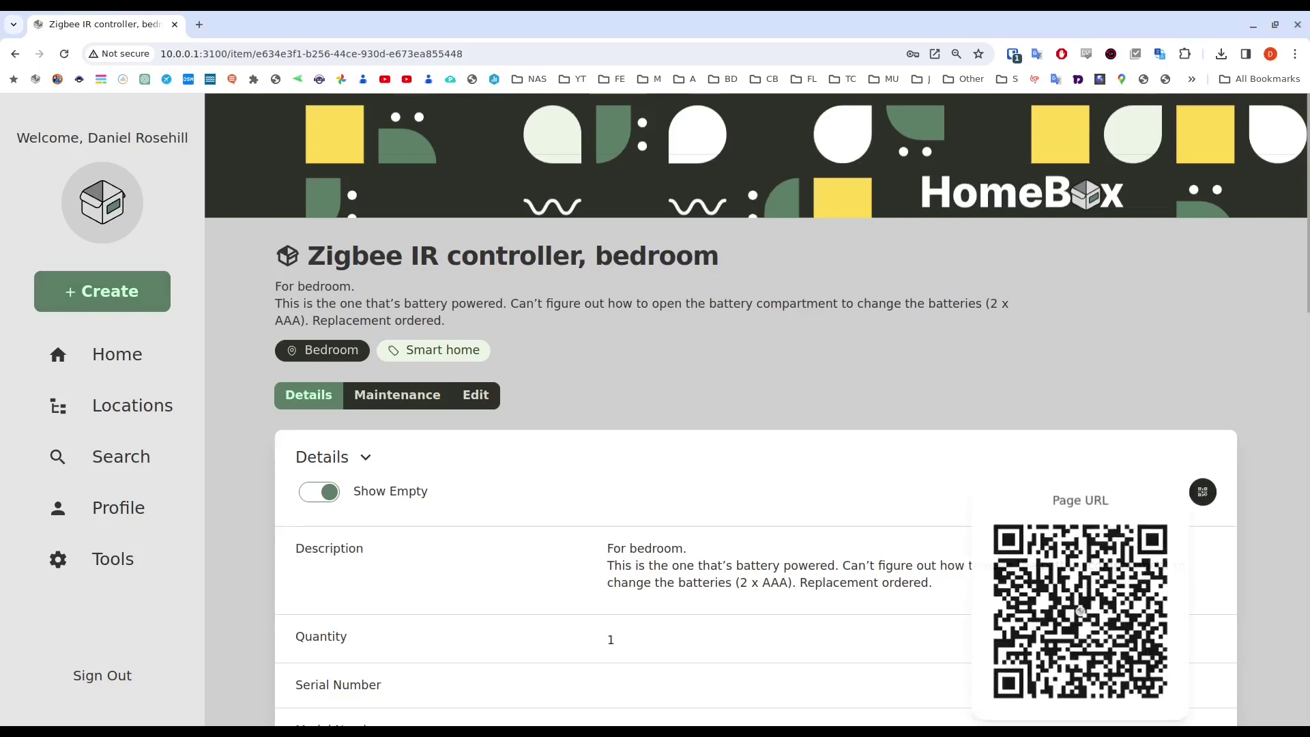
pyautogui.scroll(-3, 1079, 447)
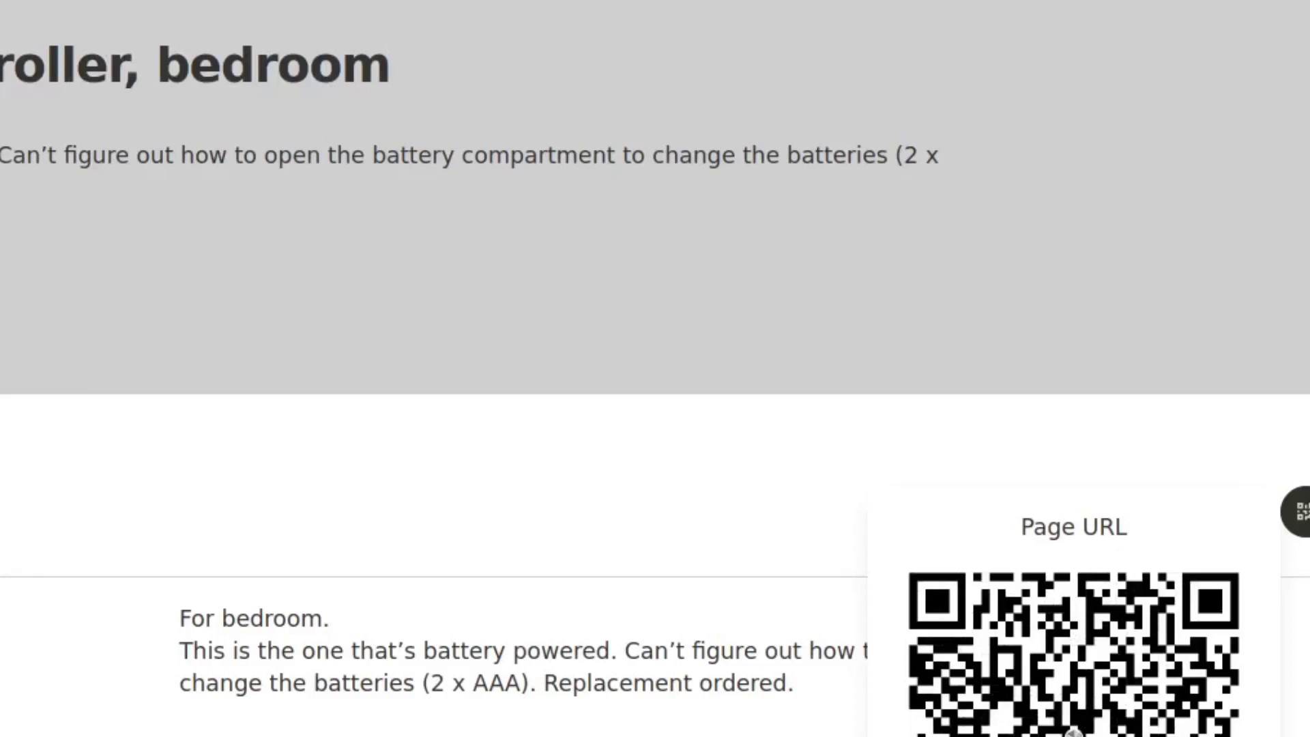
pyautogui.scroll(-3, 756, 410)
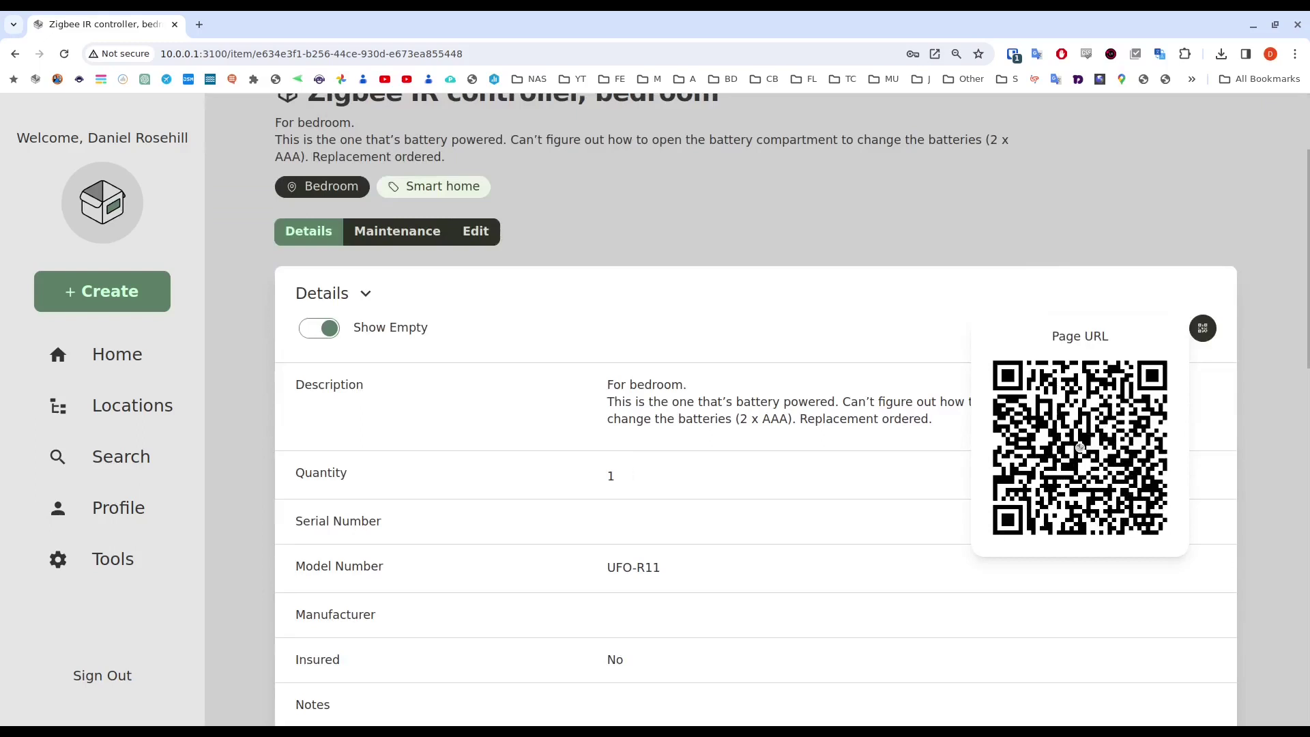
# Open the asset ID Label Generator and look through its tips, page size settings and sample label sheet
pyautogui.click(113, 558)
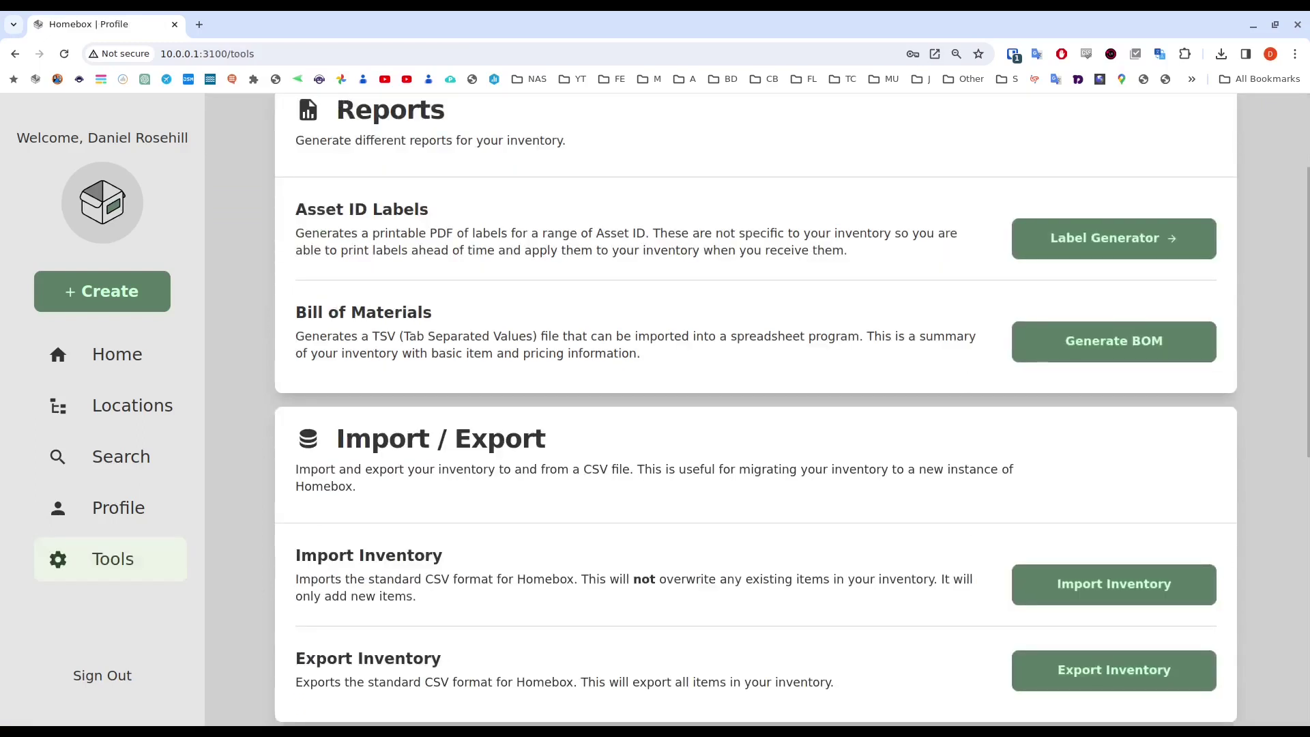
pyautogui.click(1113, 239)
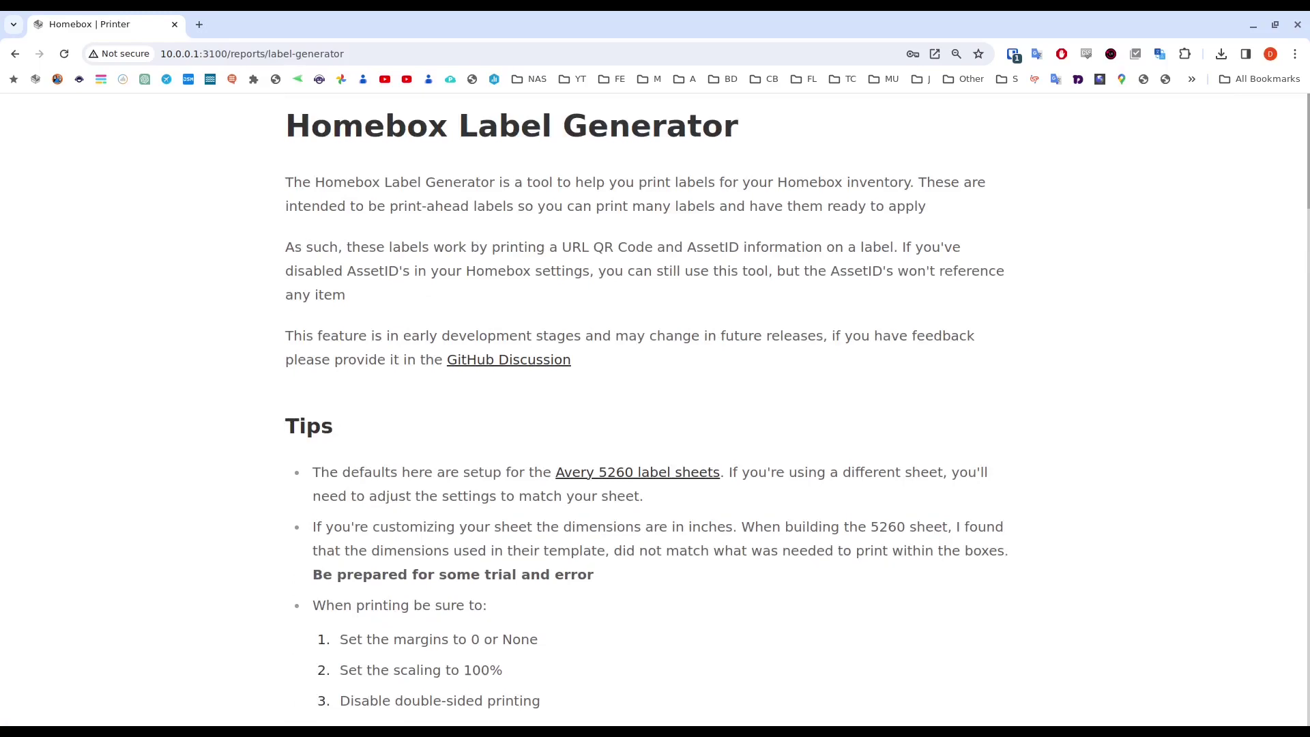
pyautogui.scroll(-7, 655, 409)
pyautogui.scroll(-8, 654, 409)
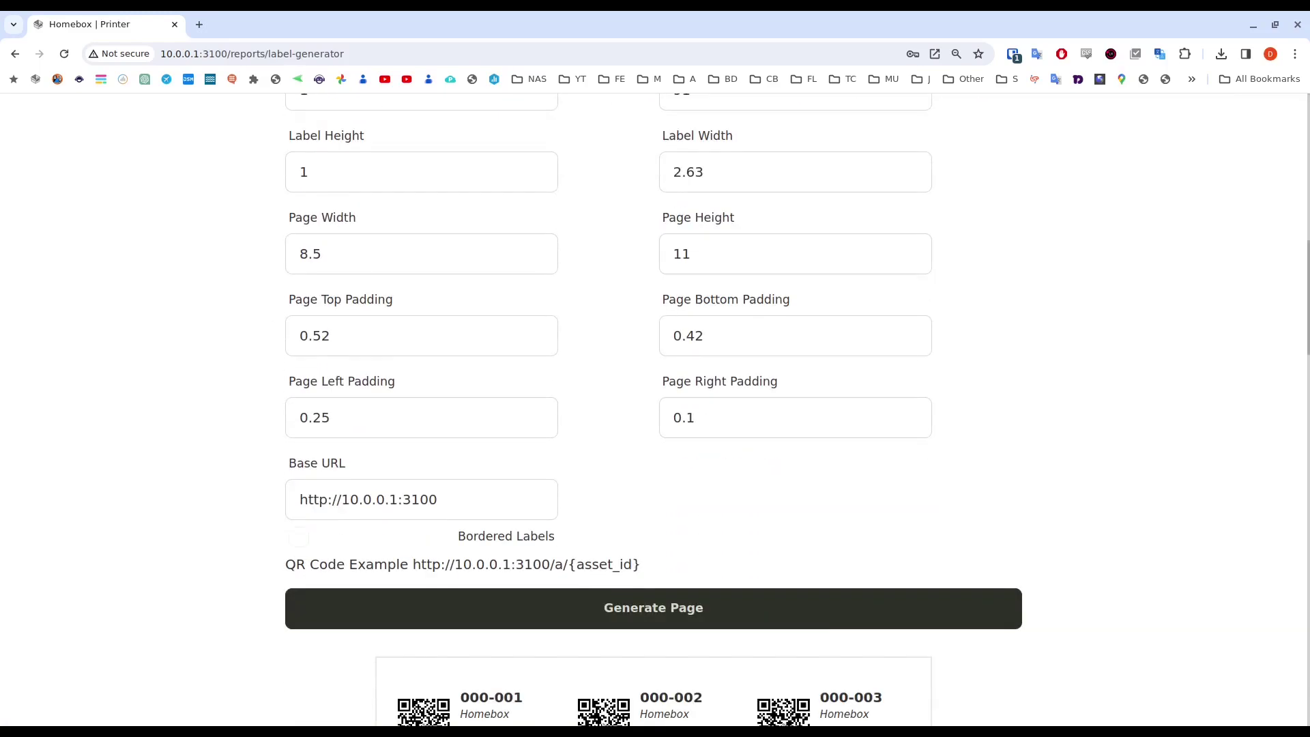
pyautogui.scroll(-5, 655, 409)
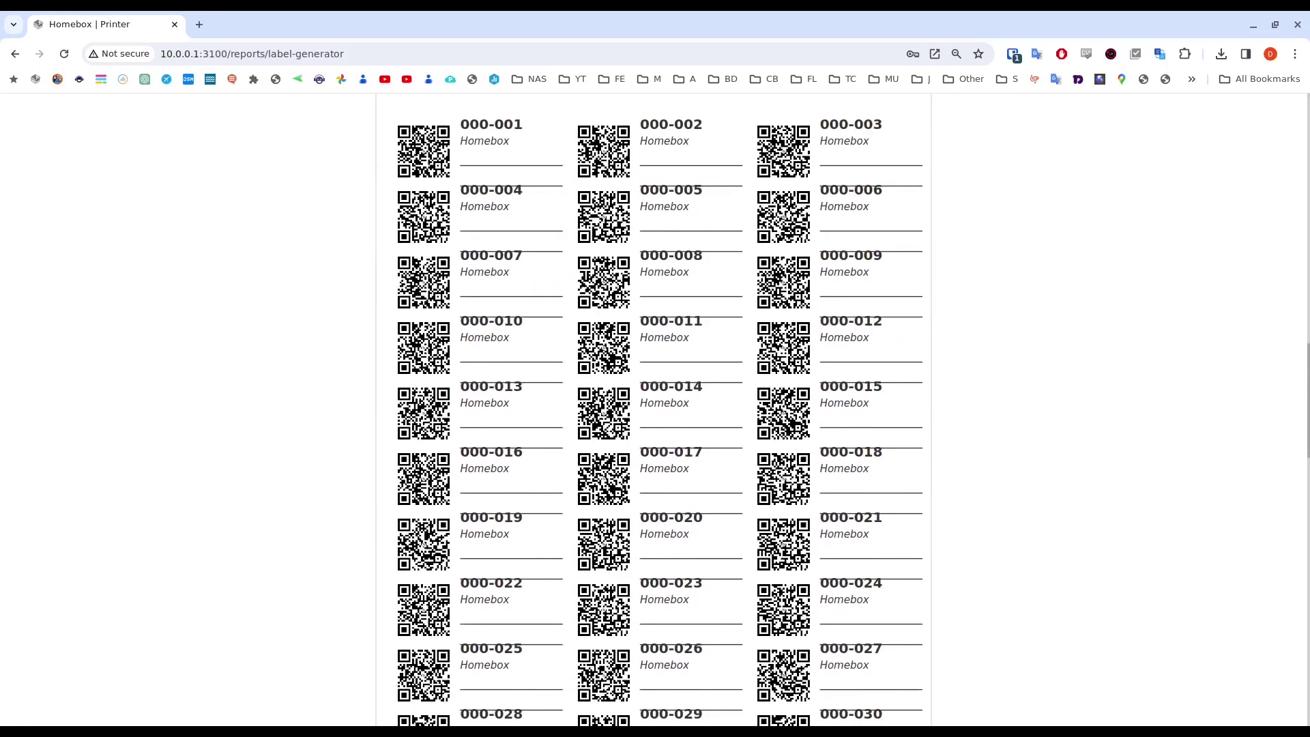
pyautogui.scroll(1, 655, 410)
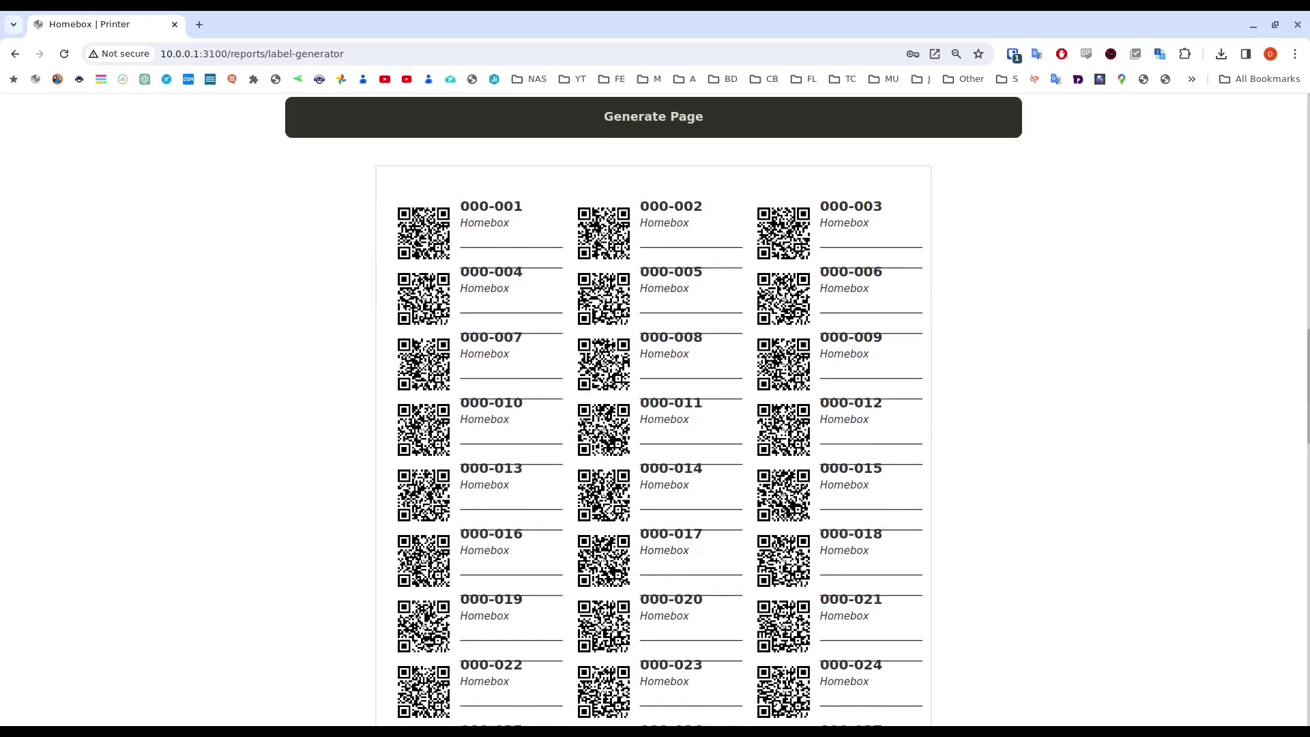
# Examine the Base URL setting that the generated label QR codes are built from
pyautogui.scroll(14, 655, 410)
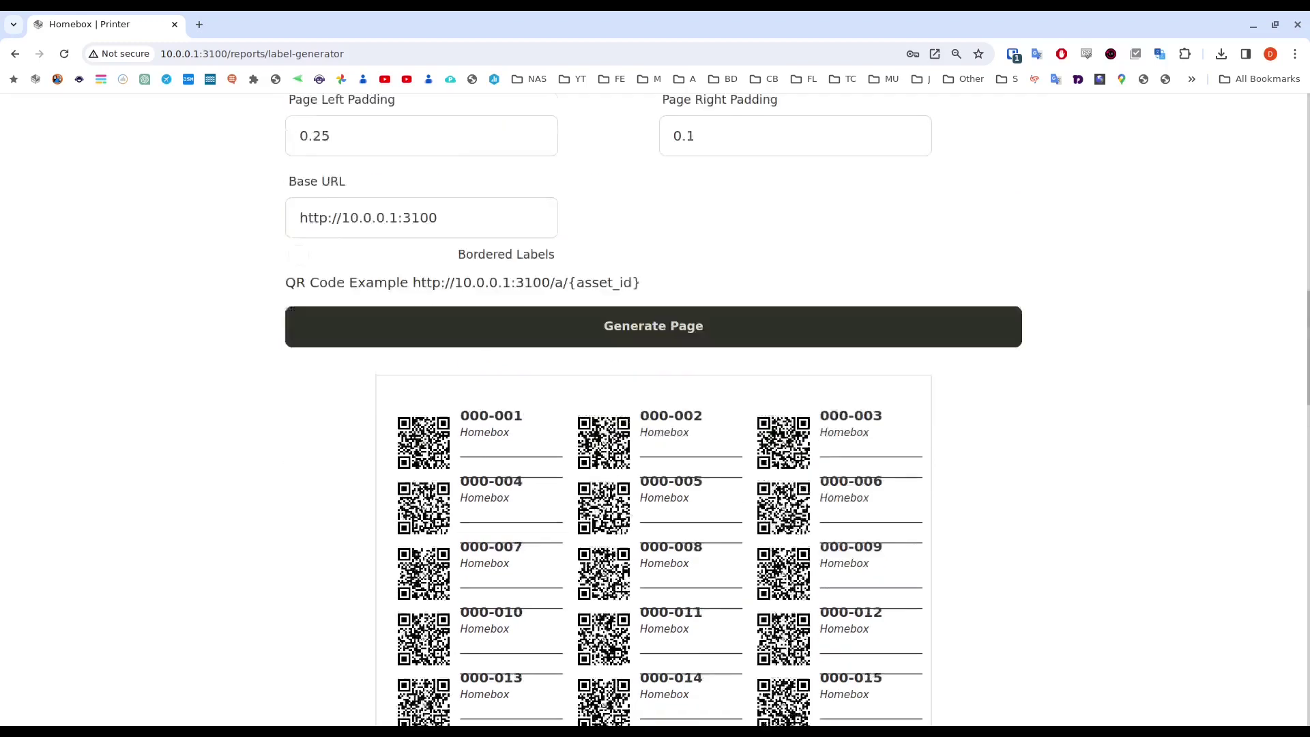
pyautogui.scroll(-10, 655, 409)
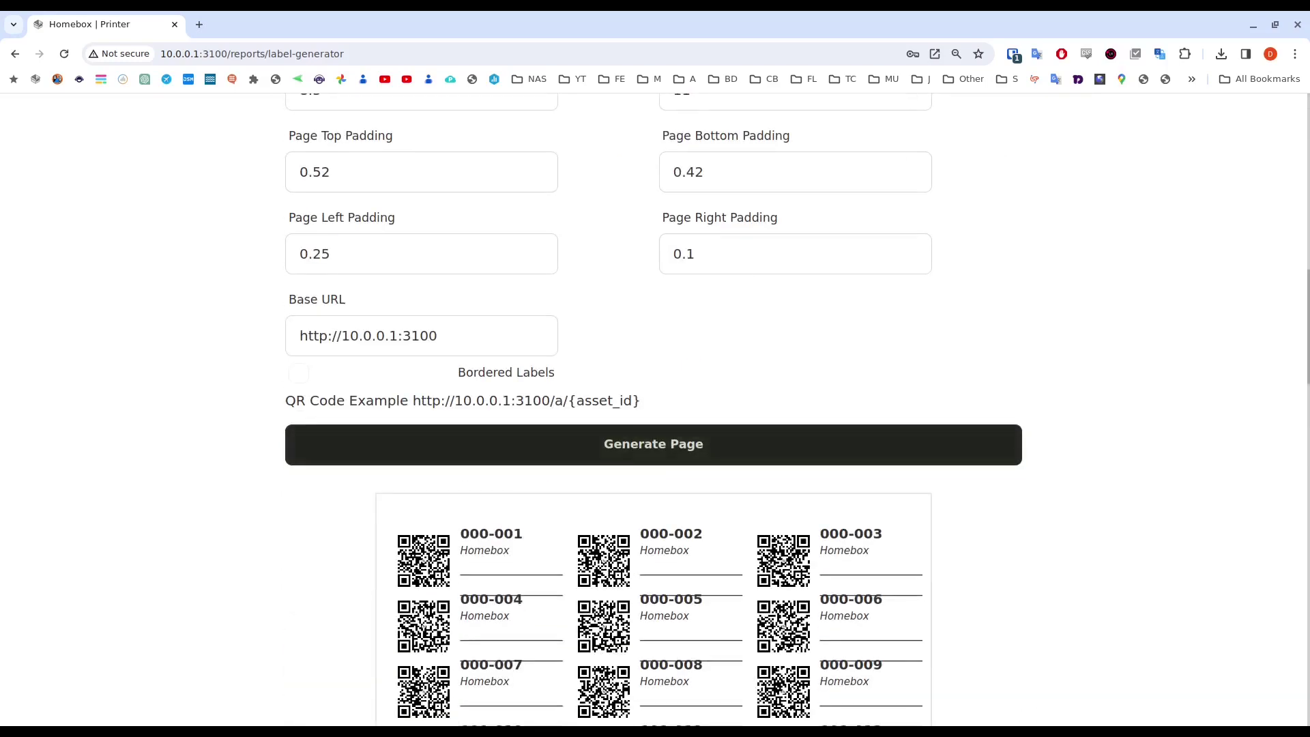
pyautogui.moveTo(300, 335); pyautogui.dragTo(438, 335)
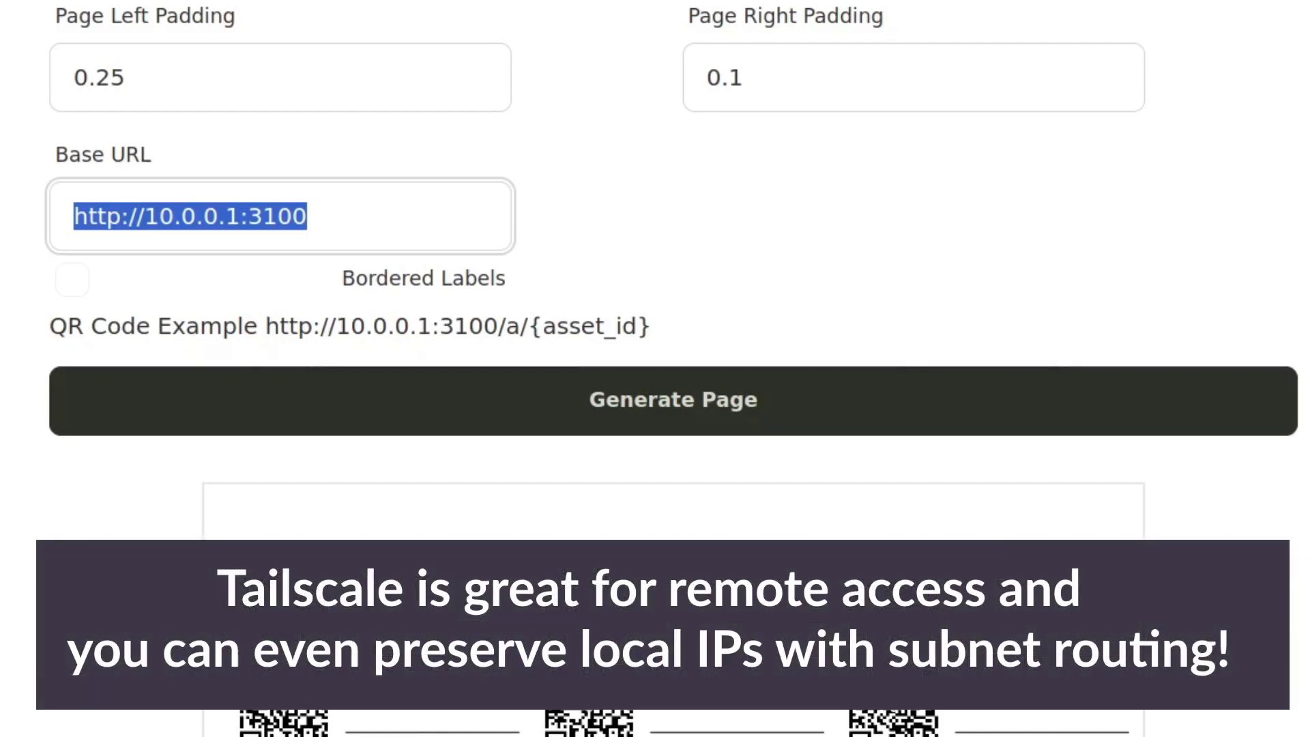
pyautogui.scroll(-3, 655, 368)
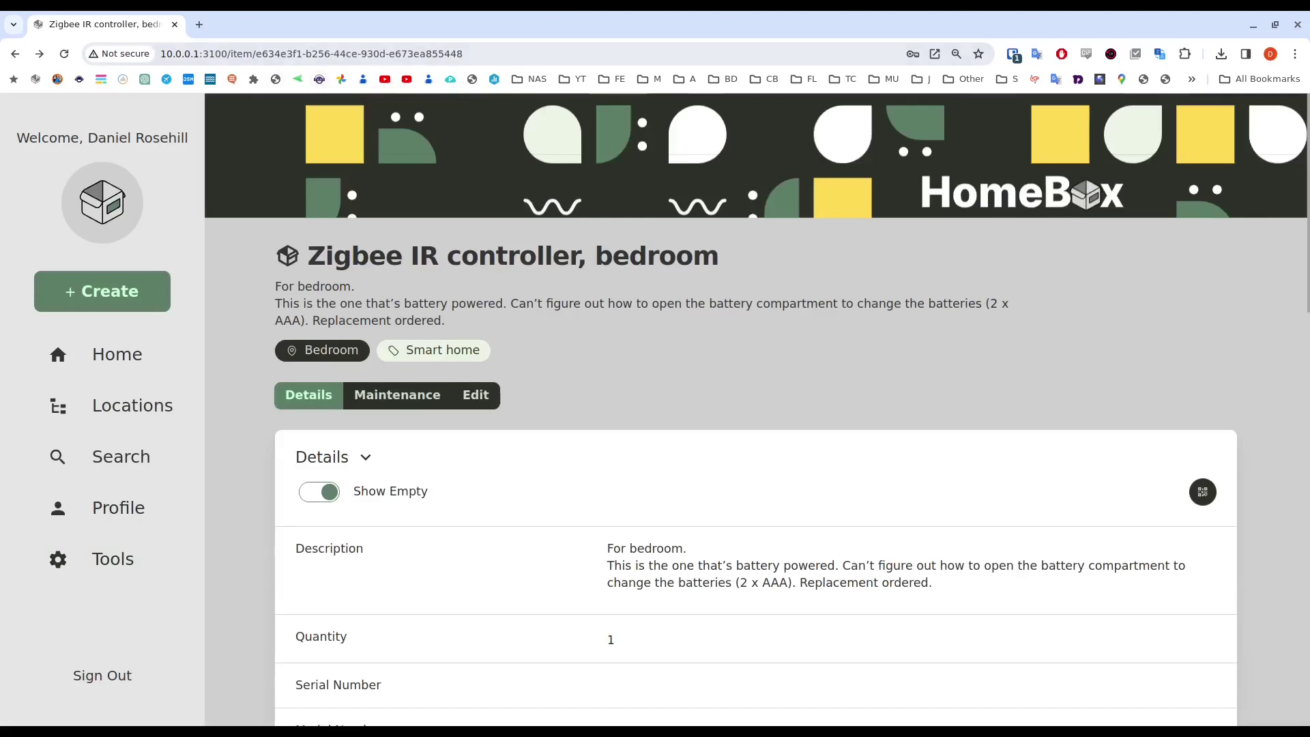
# Copy the full page URL of the Zigbee IR controller, bedroom item
pyautogui.rightClick(291, 58)
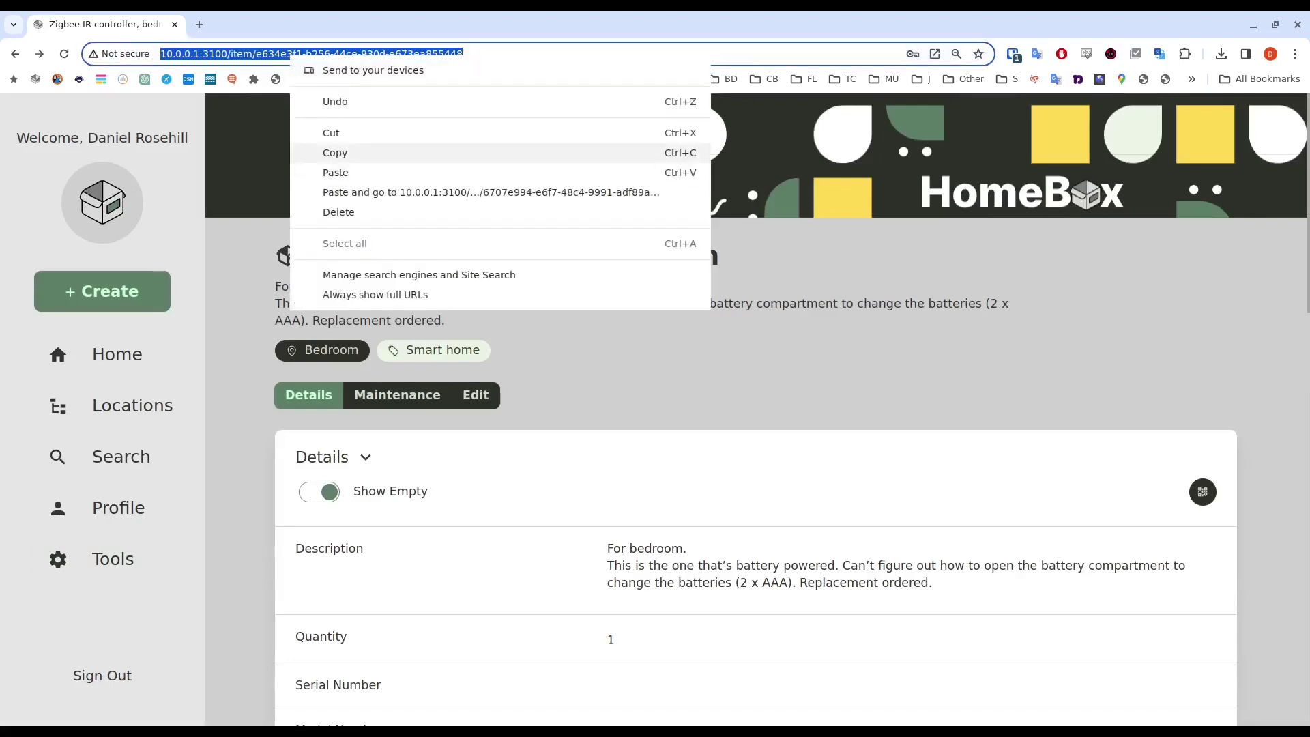
pyautogui.click(335, 152)
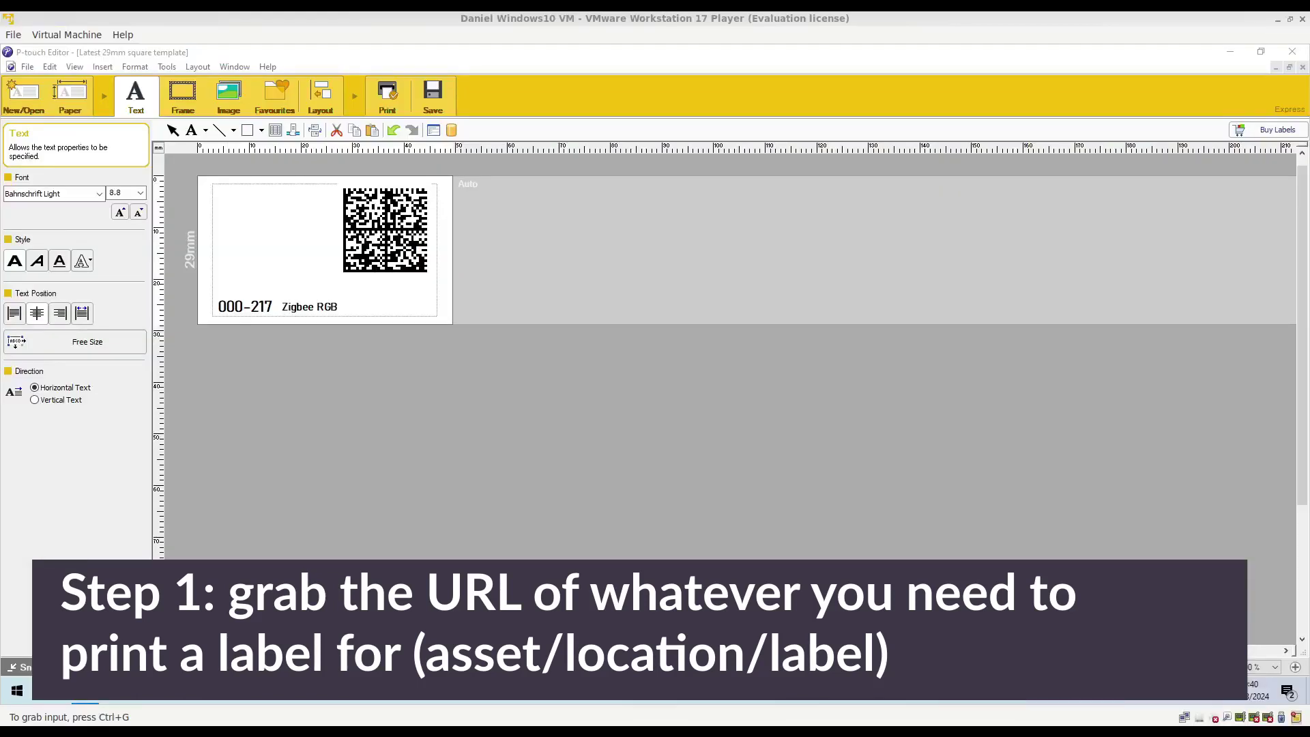
# Switch to P-touch Editor in the Windows virtual machine and delete the existing barcode from the 29mm label template
pyautogui.hotkey('ctrl', 'g')
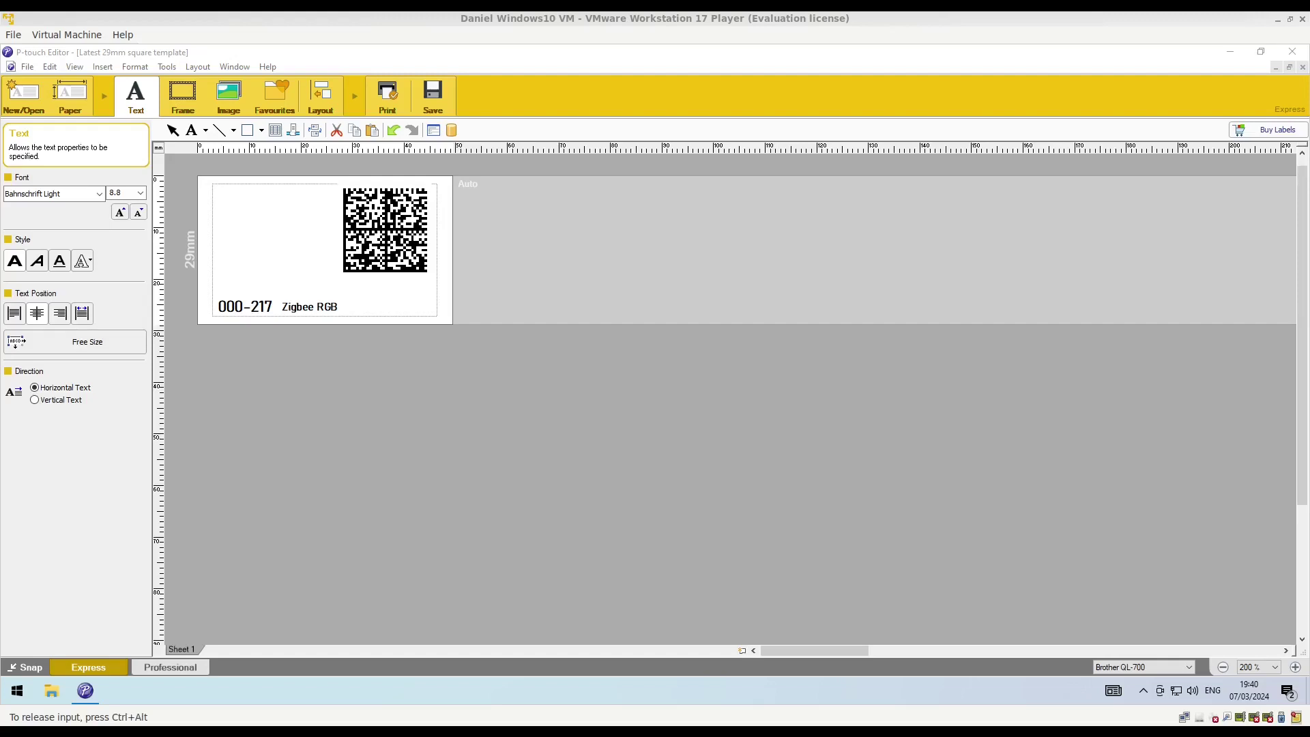
pyautogui.click(387, 238)
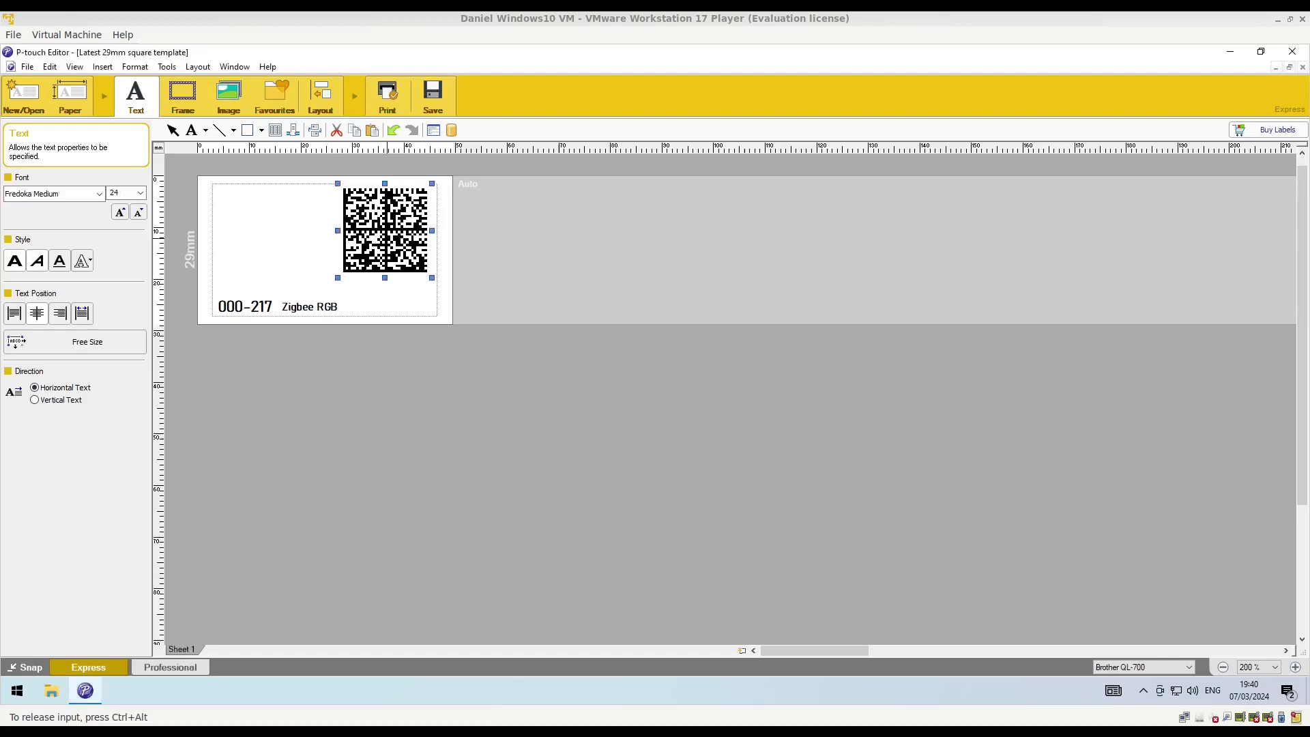
pyautogui.press('Delete')
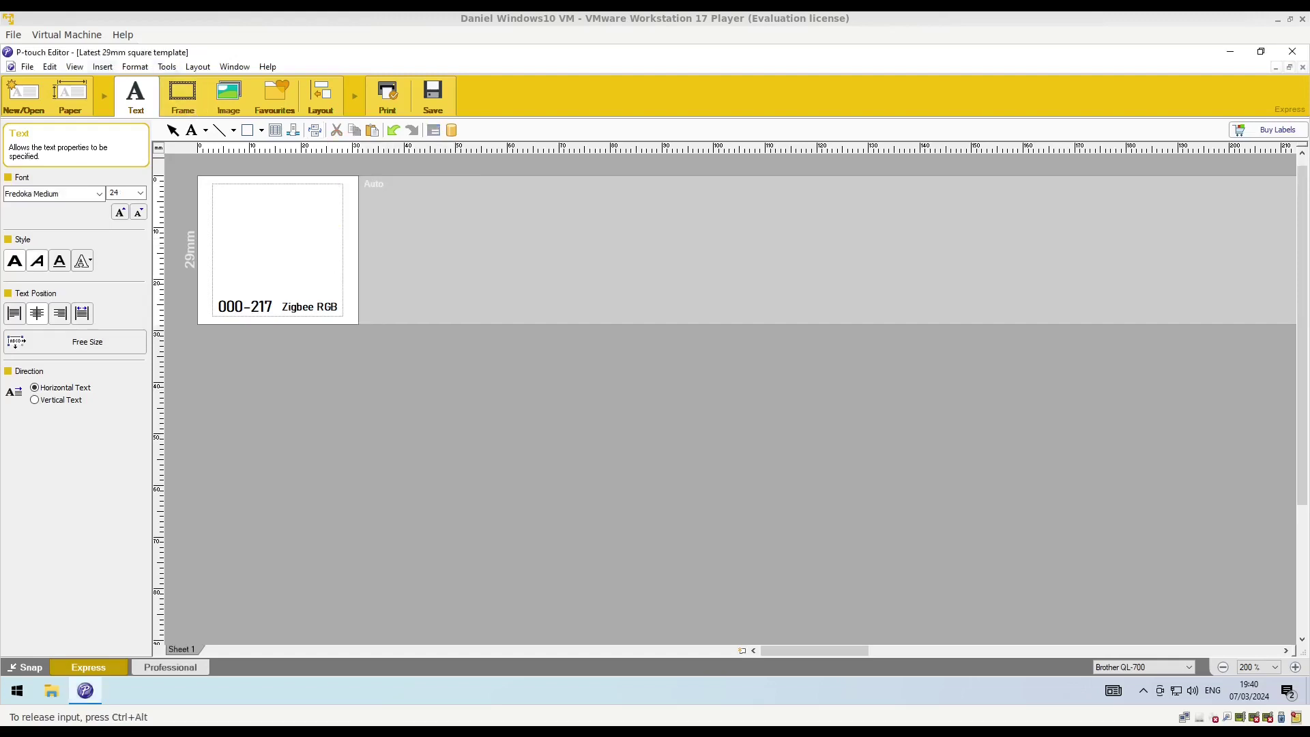
# Insert a Data Matrix bar code on the label with the copied item URL as its data
pyautogui.click(102, 67)
pyautogui.click(131, 112)
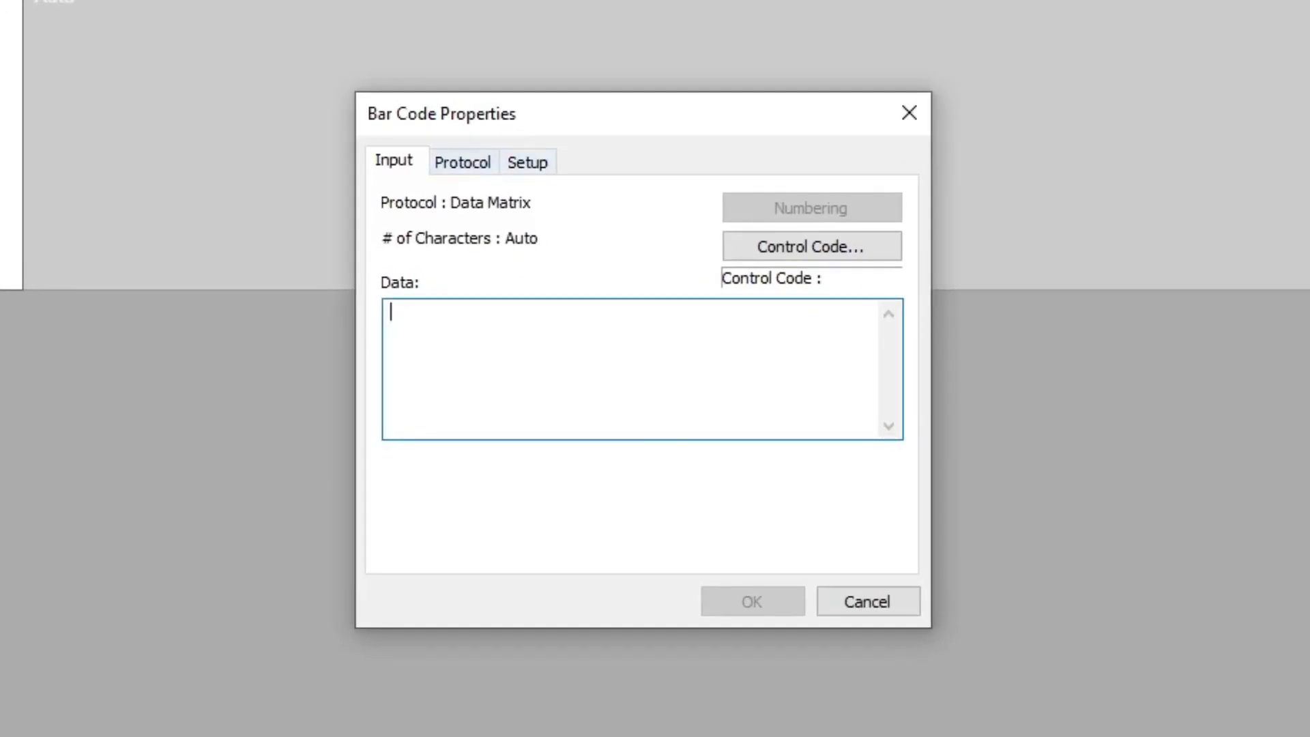
pyautogui.hotkey('ctrl', 'Tab')
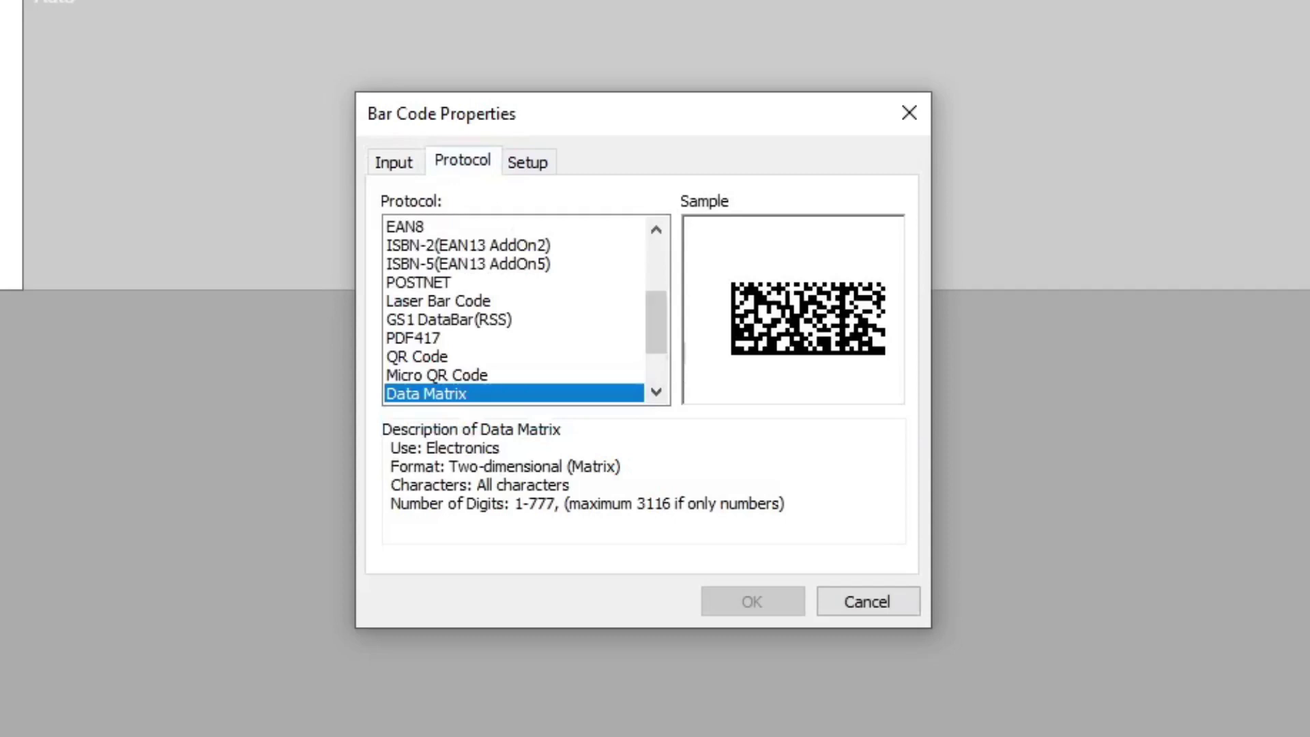
pyautogui.hotkey('ctrl', 'shift', 'Tab')
pyautogui.hotkey('ctrl', 'v')
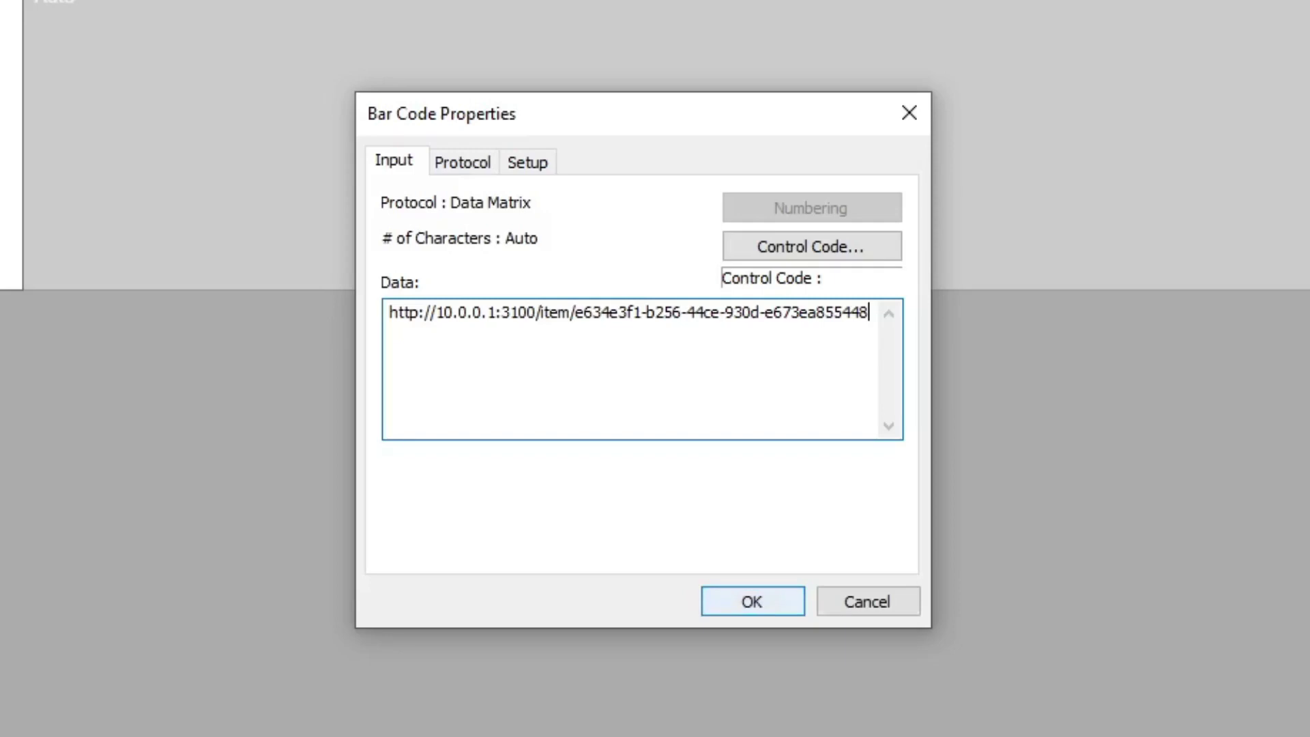
pyautogui.press('Return')
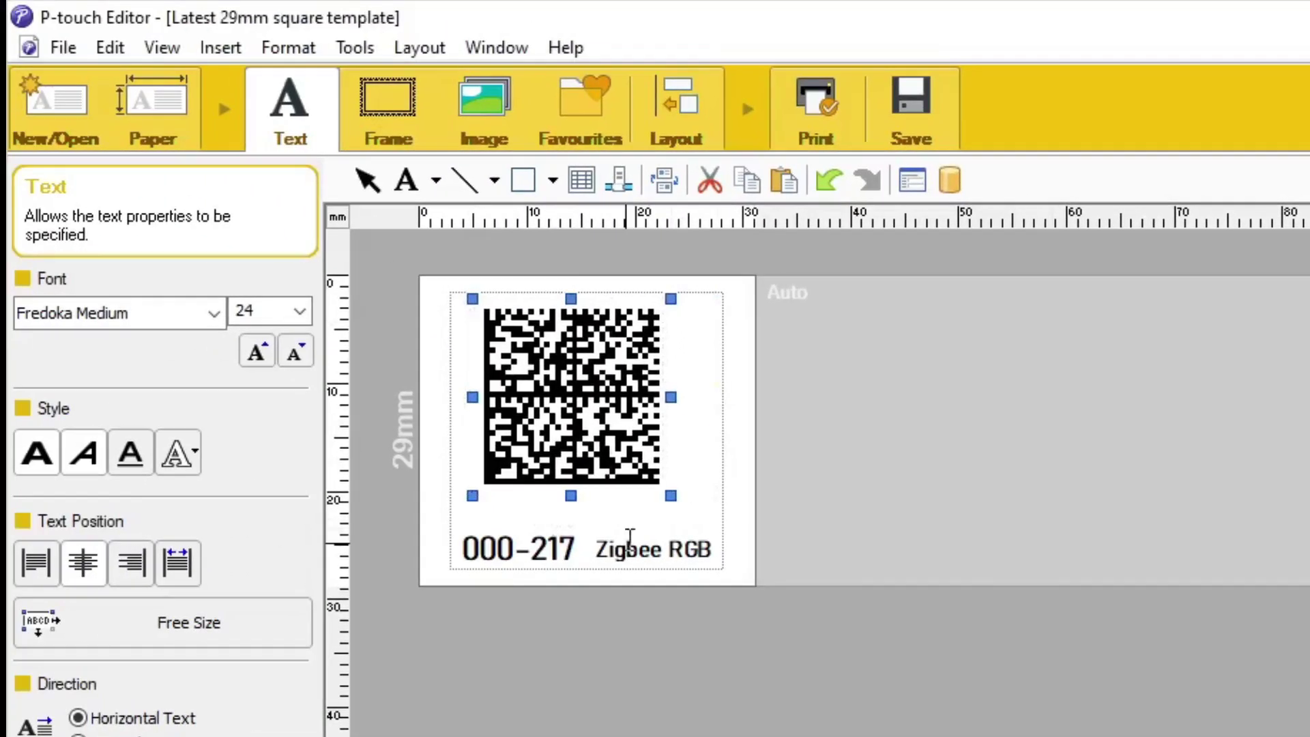
# Delete the "Zigbee RGB" text and change the asset ID to 001-942, placing it centrally beneath the barcode
pyautogui.click(494, 496)
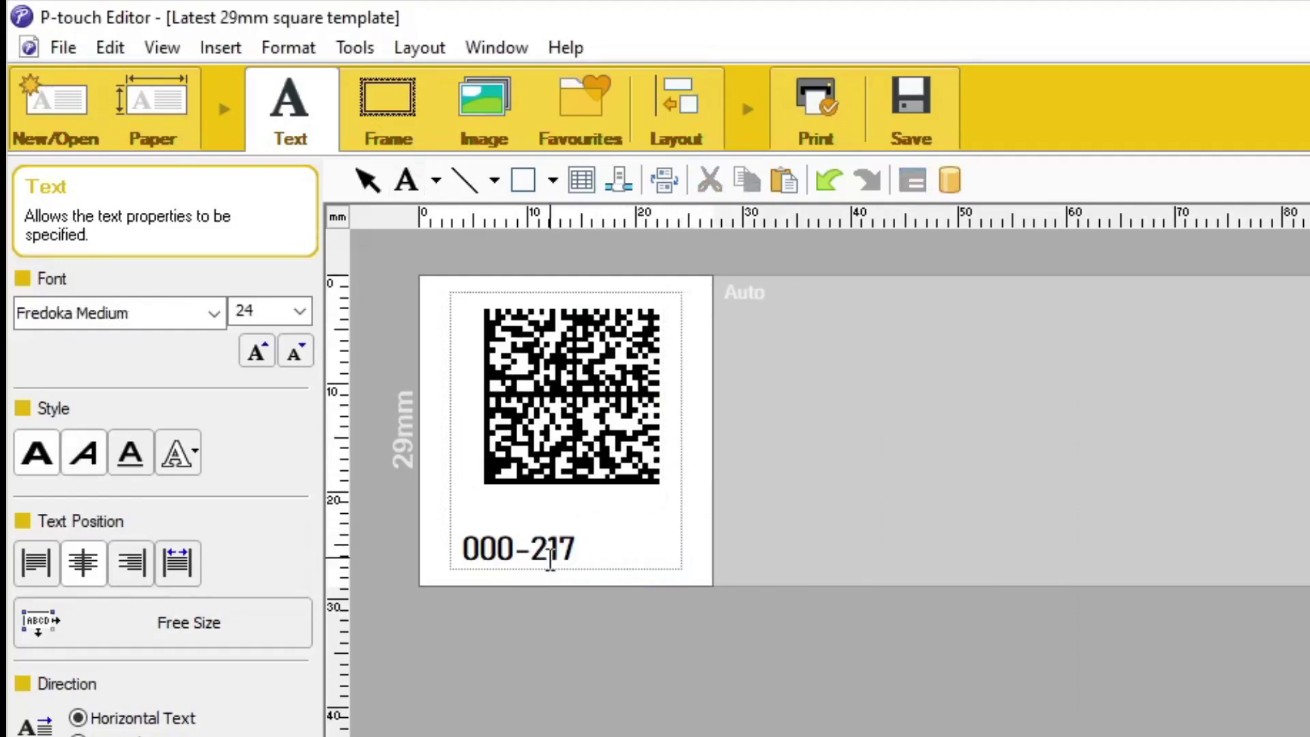
pyautogui.click(550, 559)
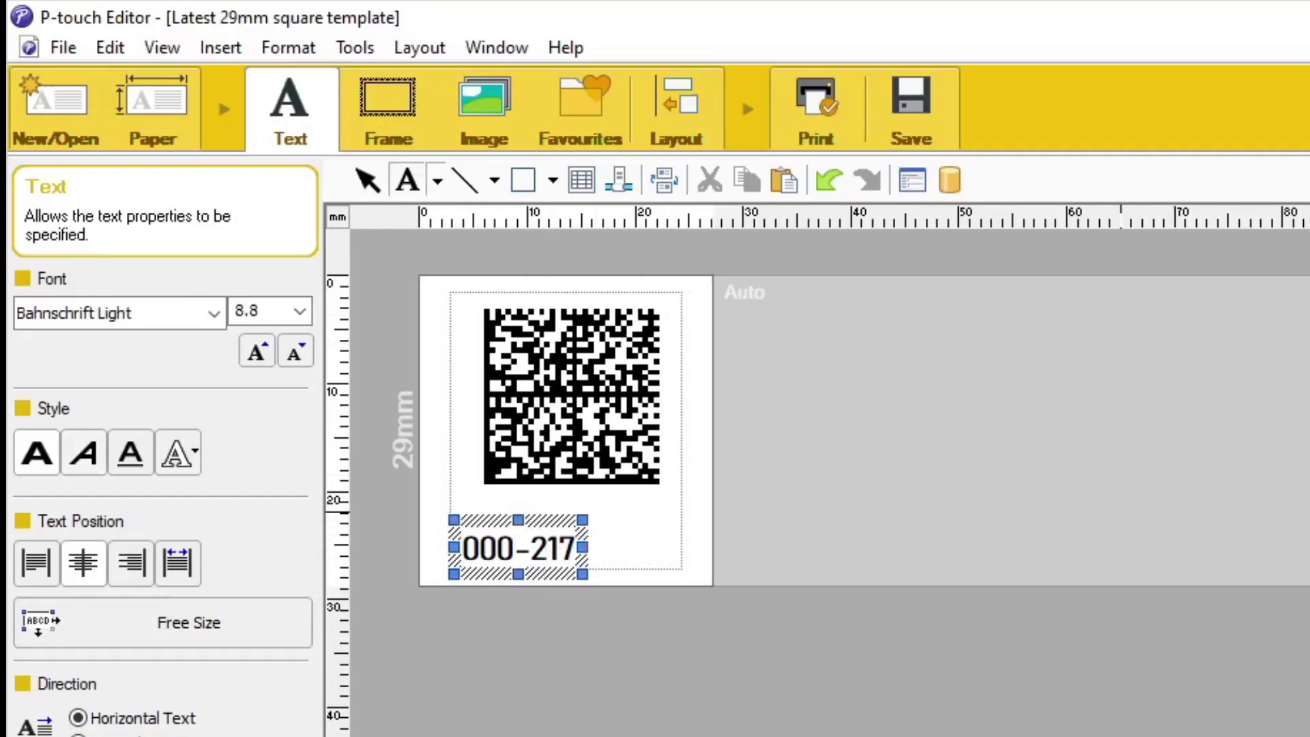
pyautogui.hotkey('ctrl', 'a')
pyautogui.write('001-0942')
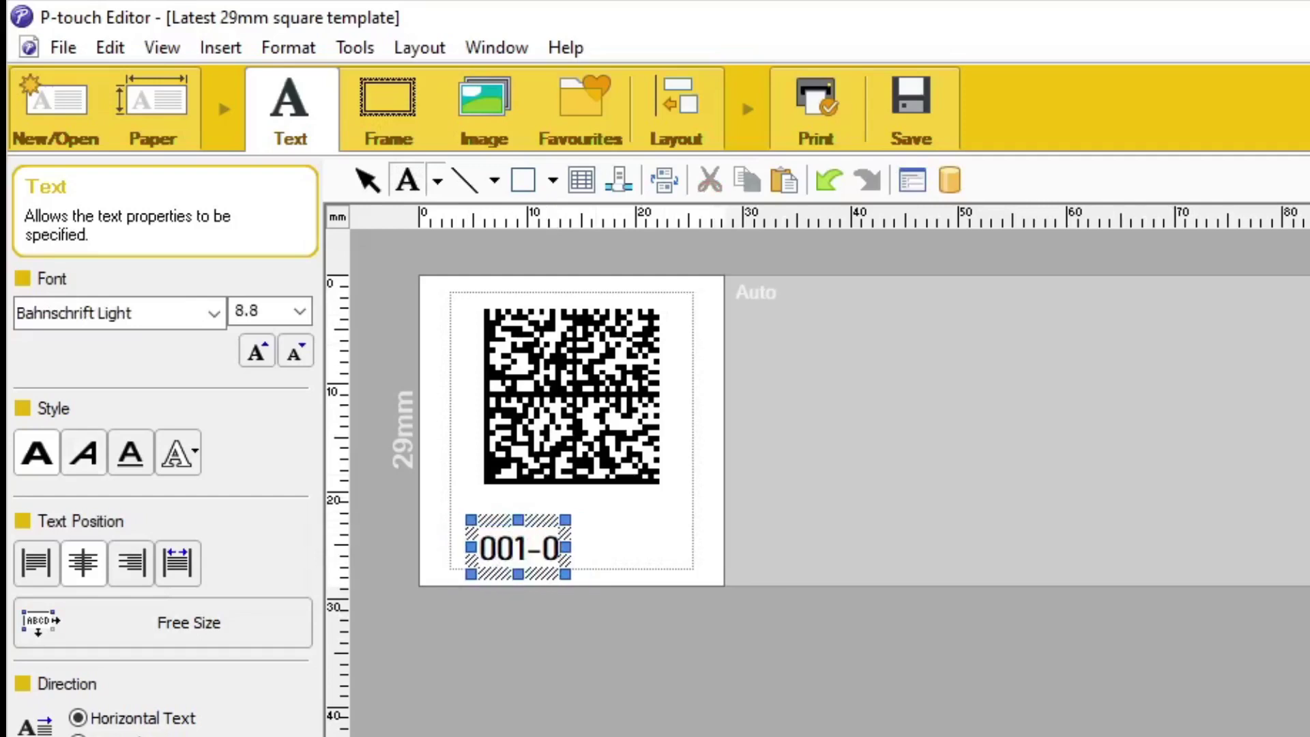
pyautogui.press('BackSpace')
pyautogui.press('BackSpace')
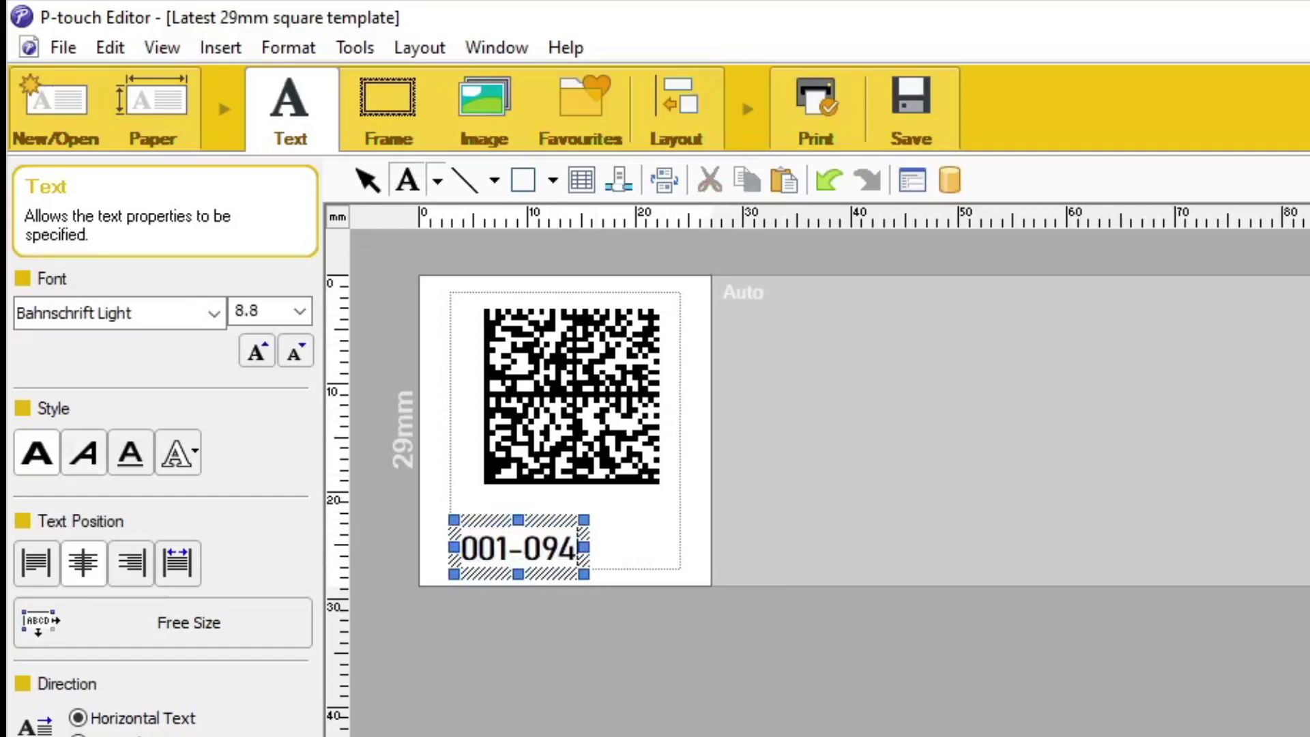
pyautogui.press('BackSpace')
pyautogui.press('BackSpace')
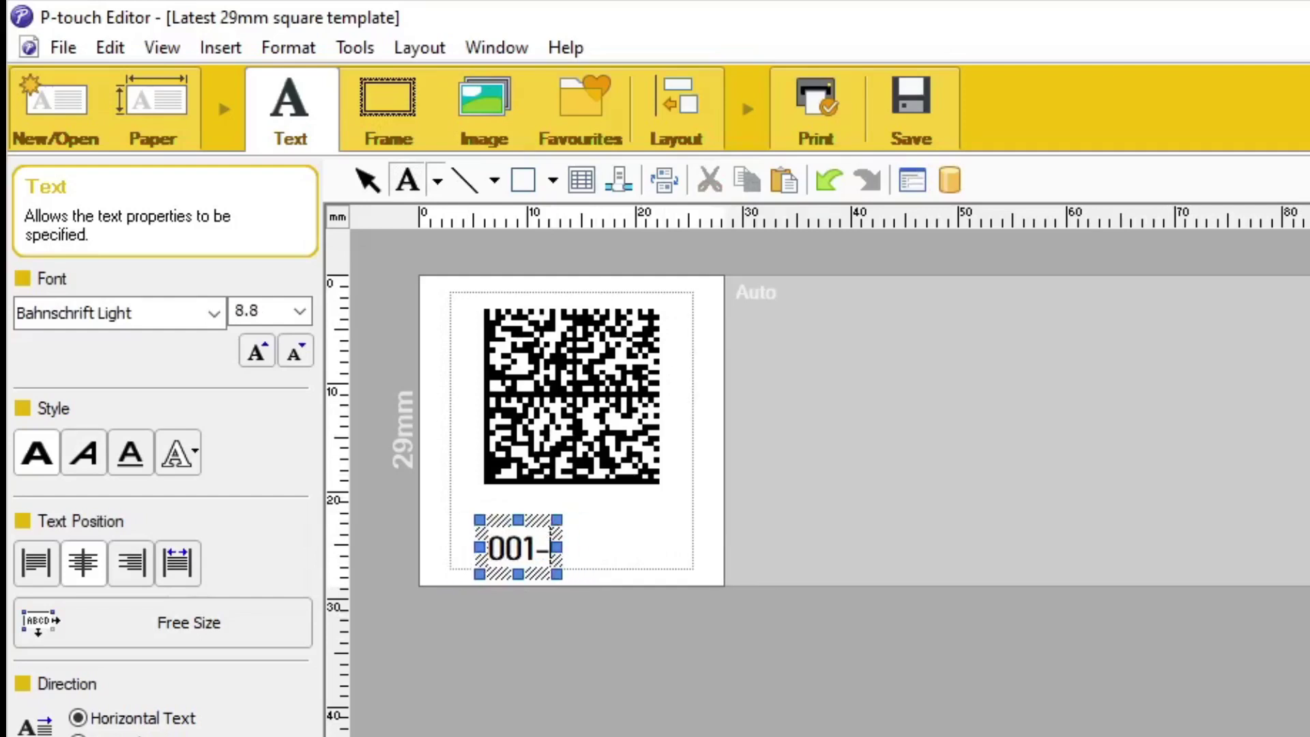
pyautogui.write('942')
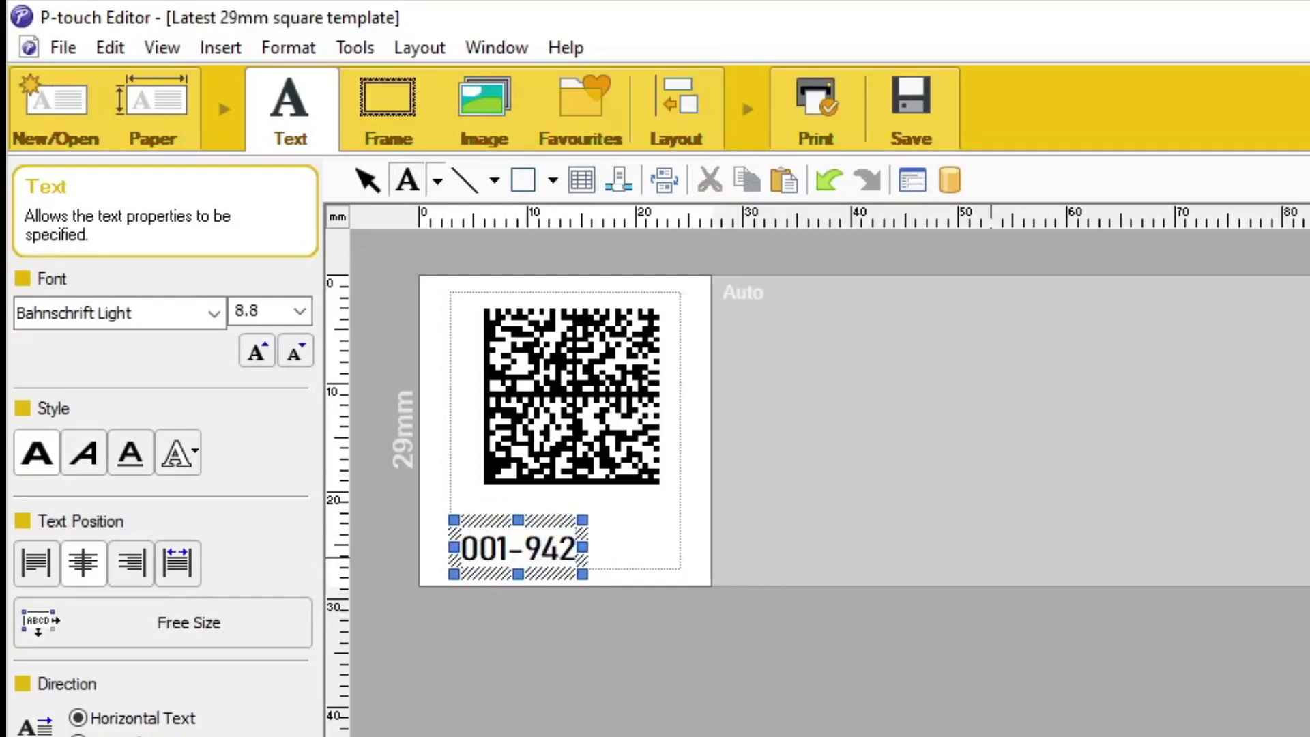
pyautogui.moveTo(571, 571); pyautogui.dragTo(614, 555)
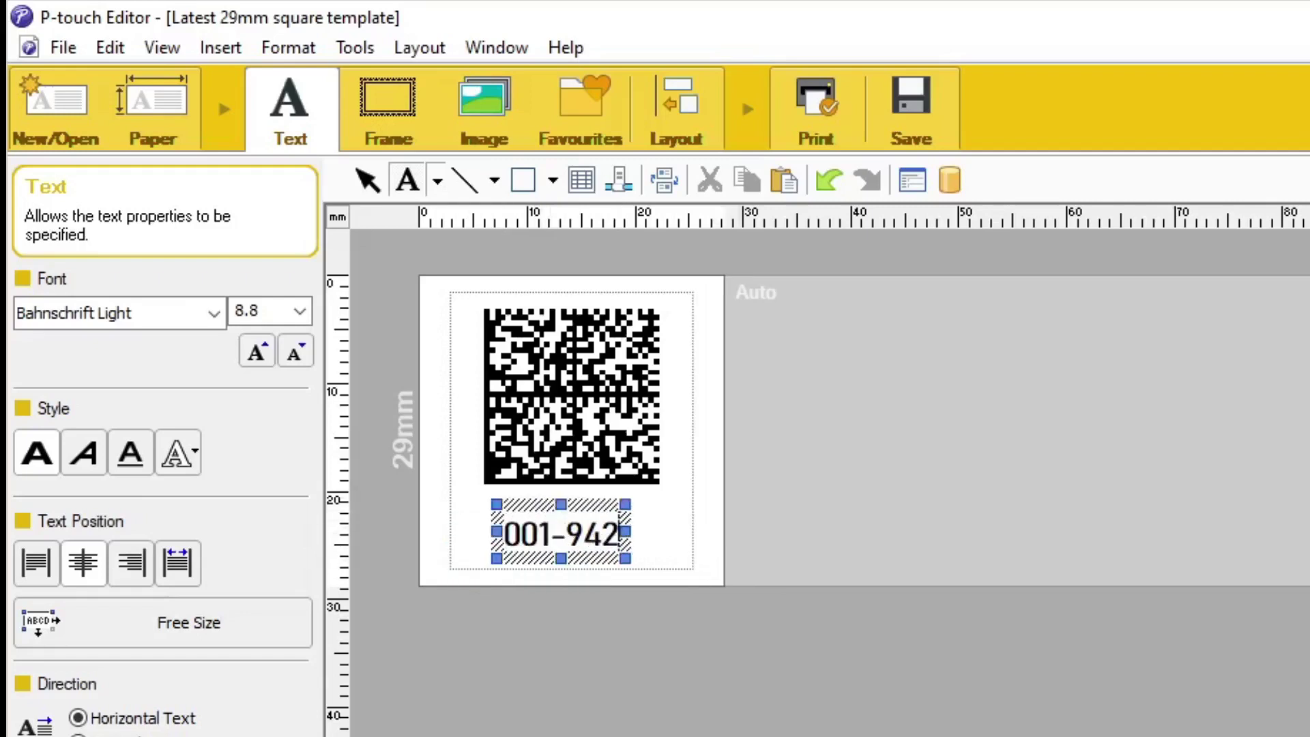
pyautogui.click(1110, 437)
# Review the label's print options for the Brother QL-700, closing them without printing
pyautogui.click(817, 109)
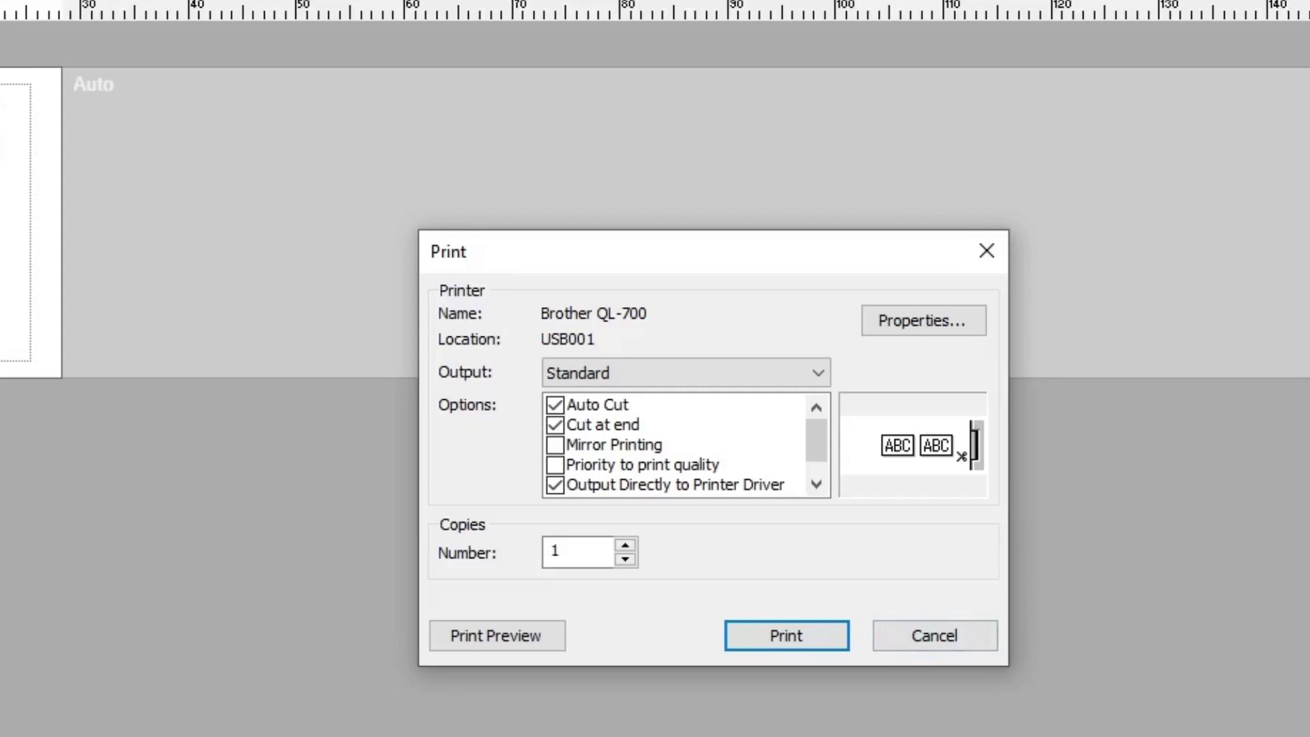
pyautogui.click(935, 635)
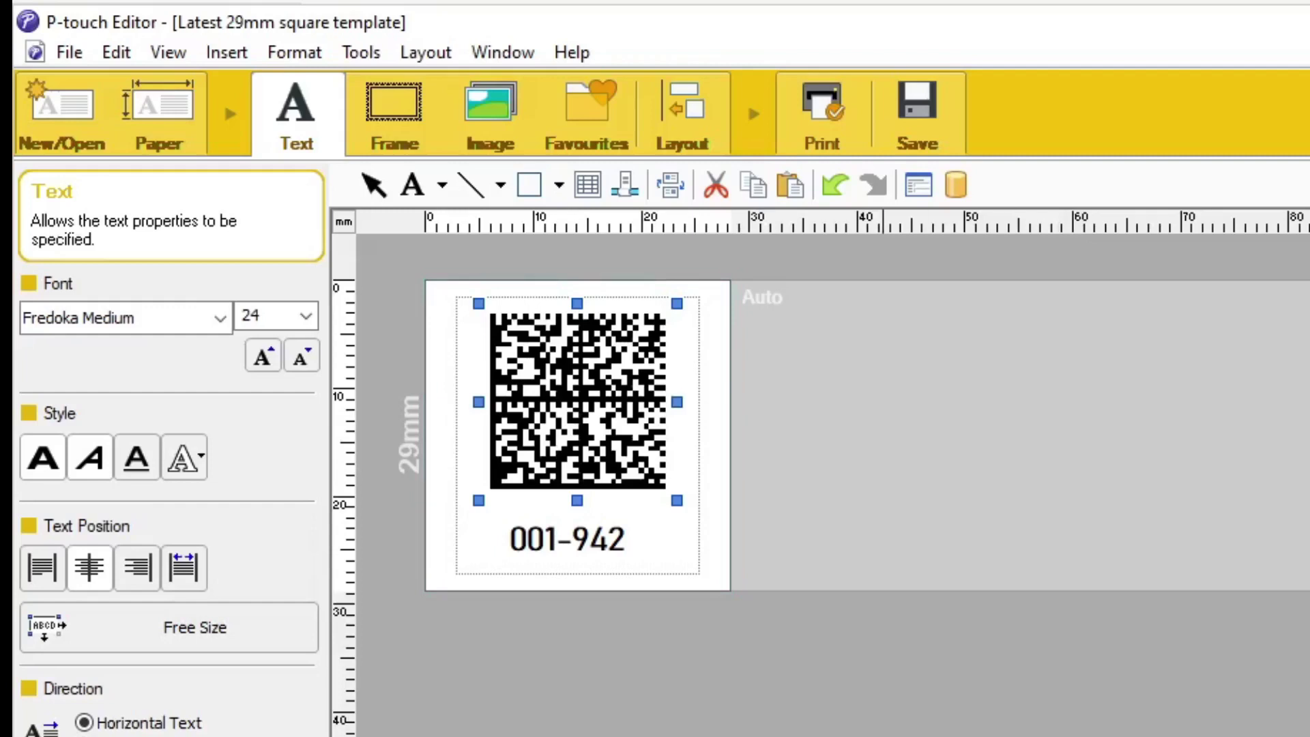
# Examine the GS-1 Composite, MaxiCode and Intelligent Mail Barcode protocols in the Data Matrix barcode's properties, cancelling without changing it
pyautogui.rightClick(518, 377)
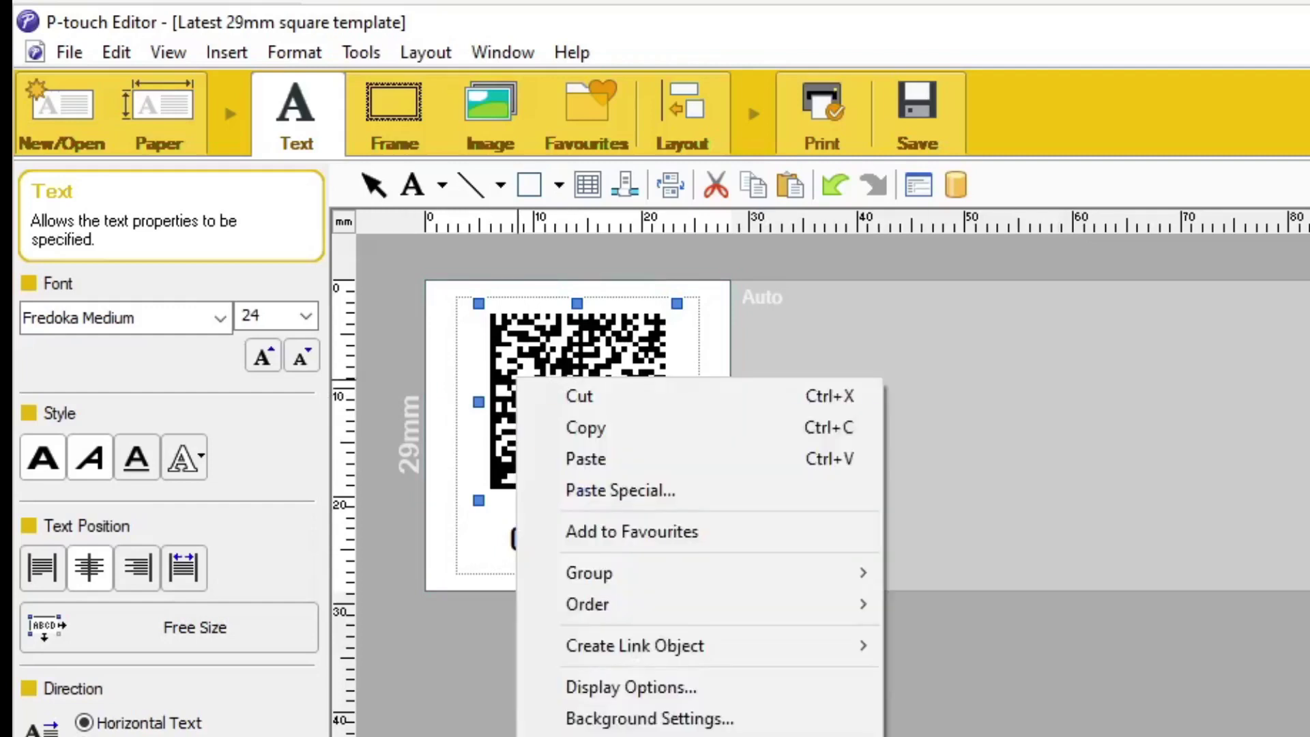
pyautogui.press('Escape')
pyautogui.click(1200, 416)
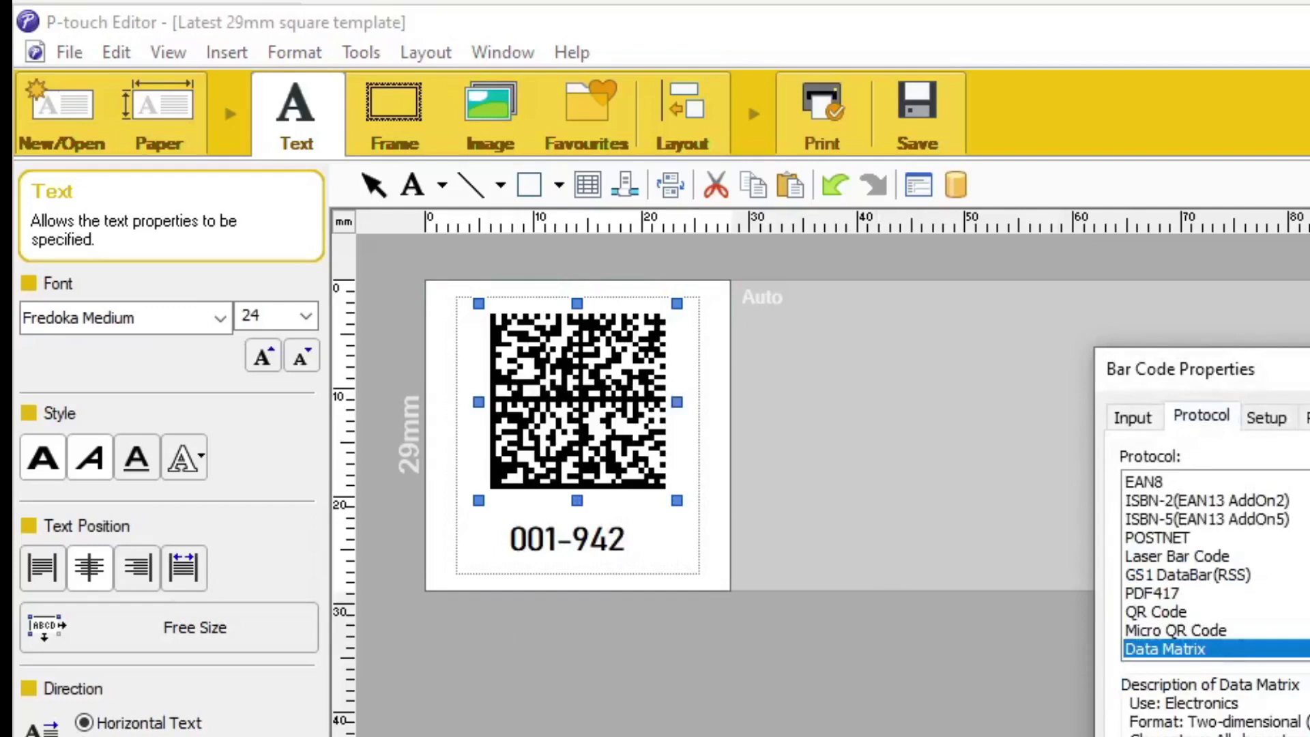
pyautogui.scroll(-2, 1255, 565)
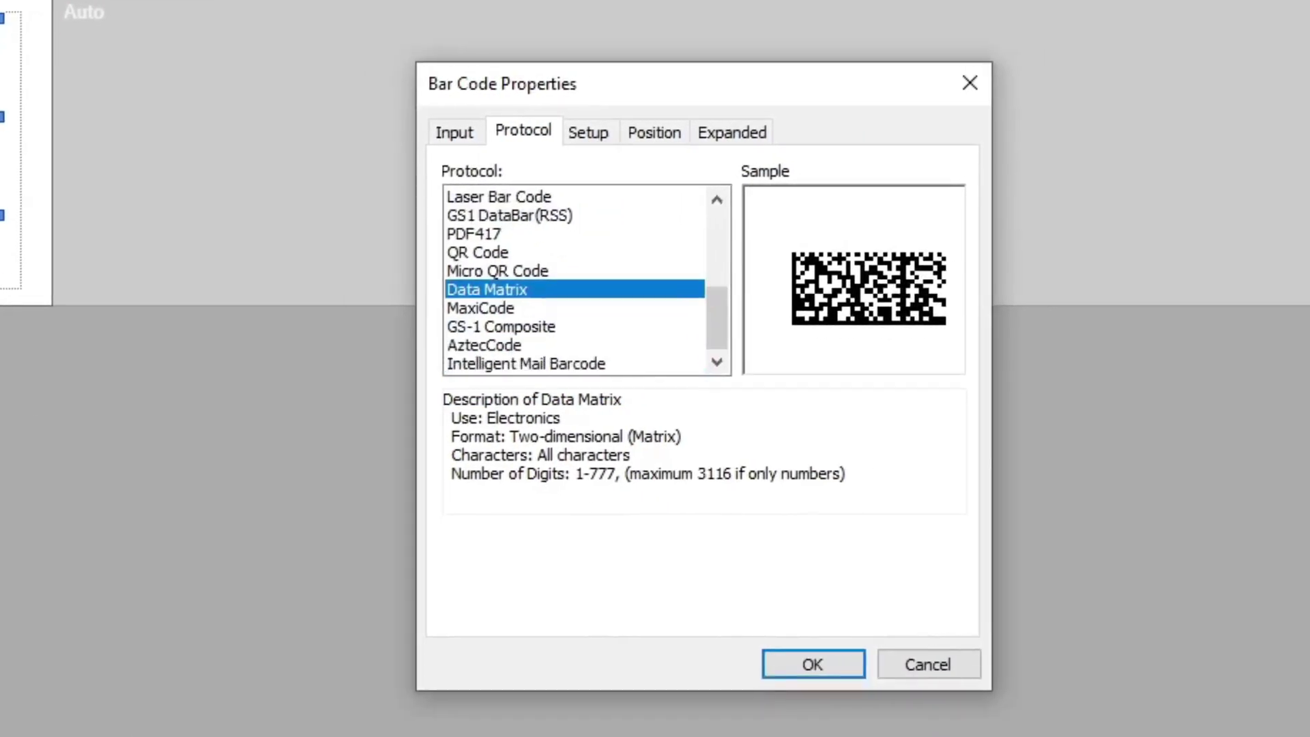
pyautogui.click(501, 327)
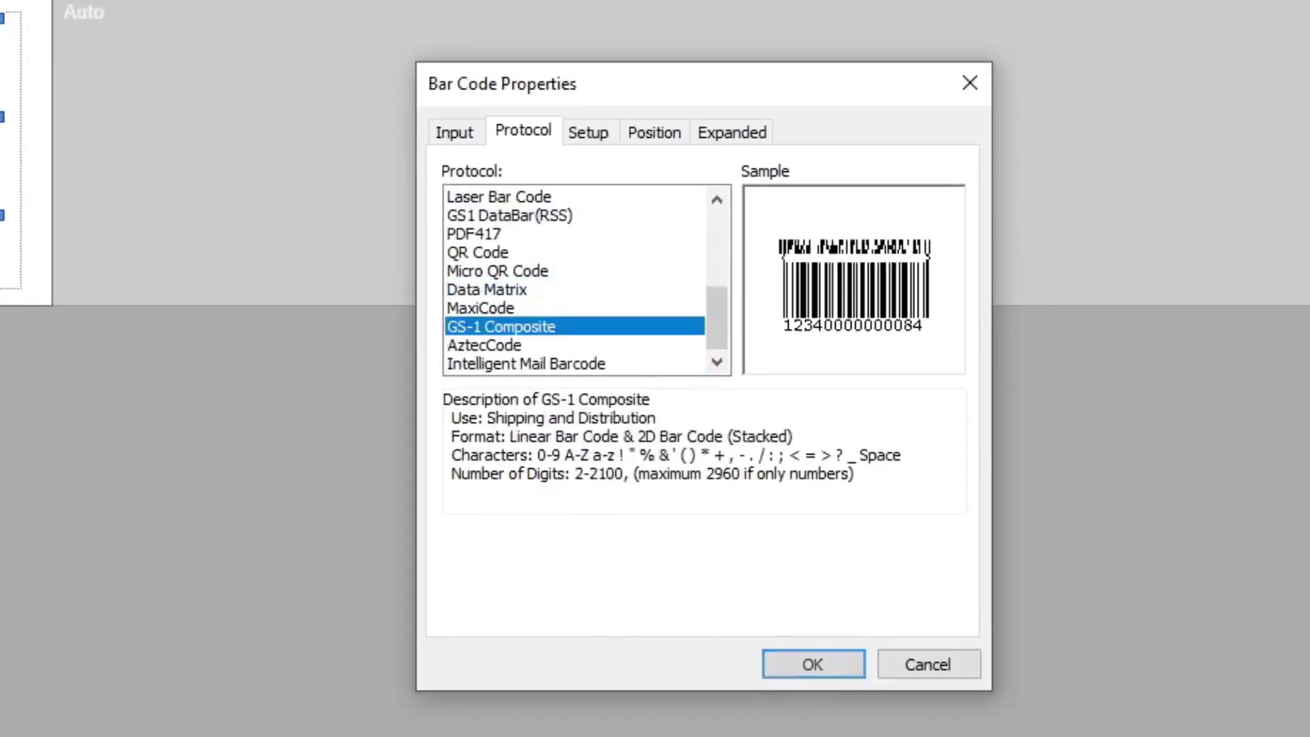
pyautogui.click(480, 308)
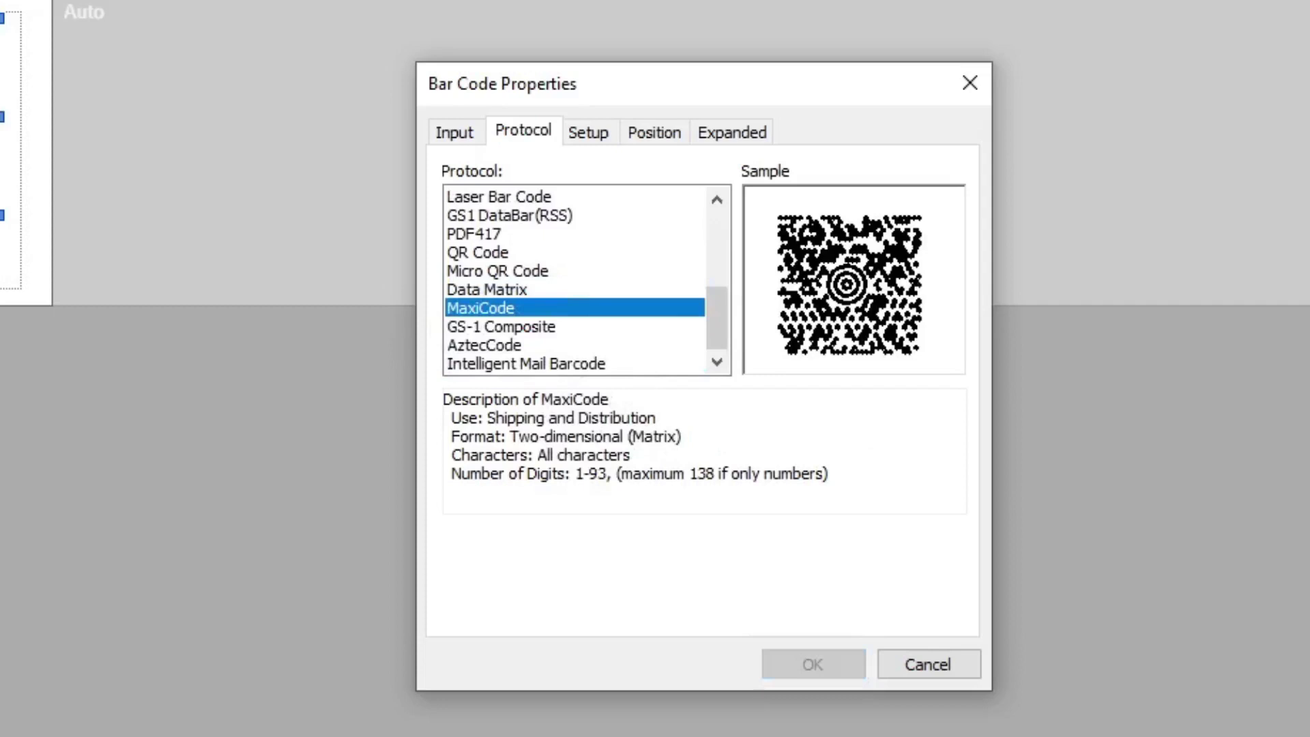
pyautogui.click(525, 364)
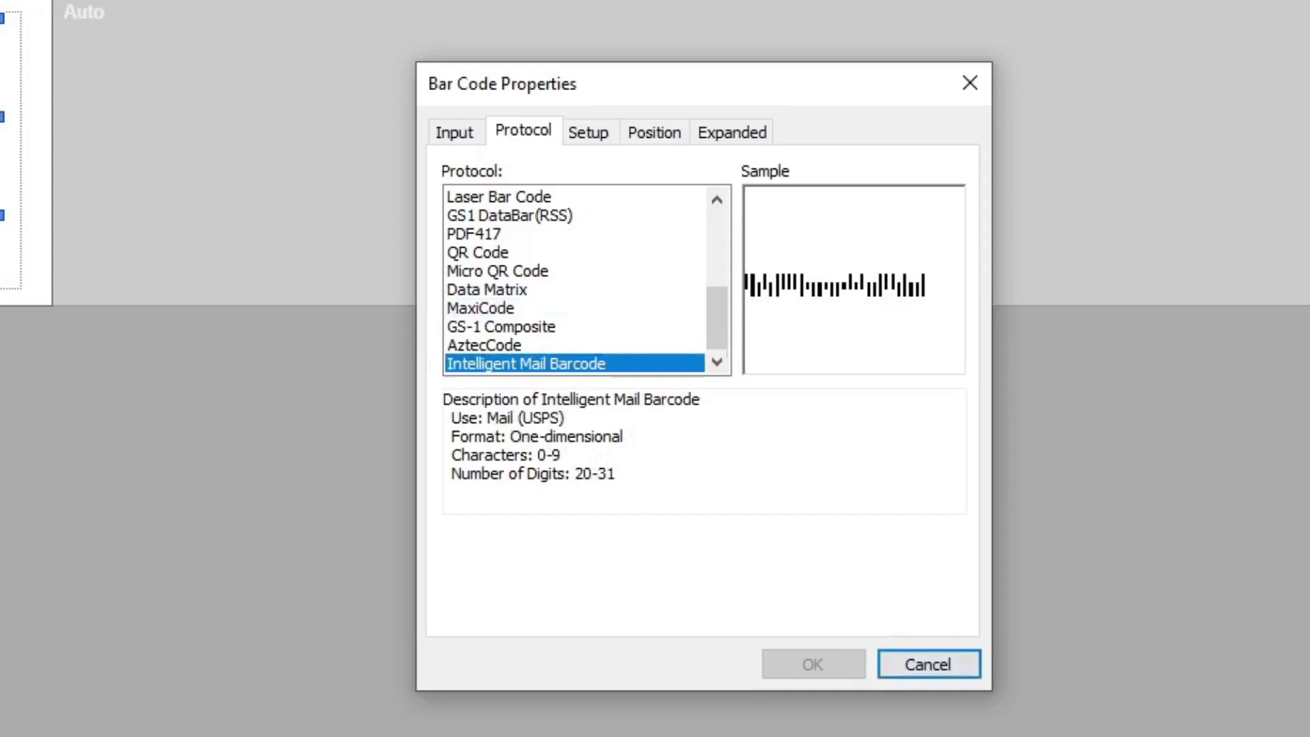
pyautogui.click(928, 664)
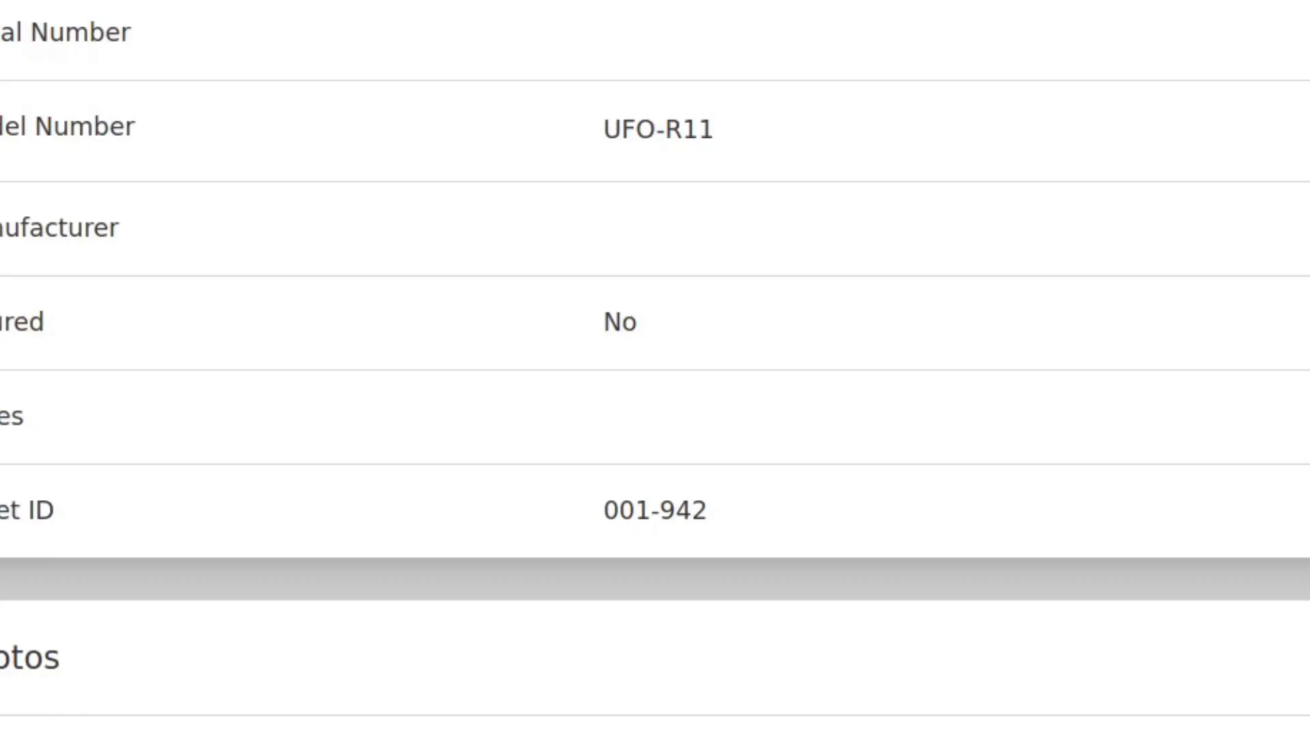
# Switch to the Homebox item page in the browser, show its page URL QR code and copy the QR image
pyautogui.scroll(6, 655, 368)
pyautogui.scroll(-2, 655, 368)
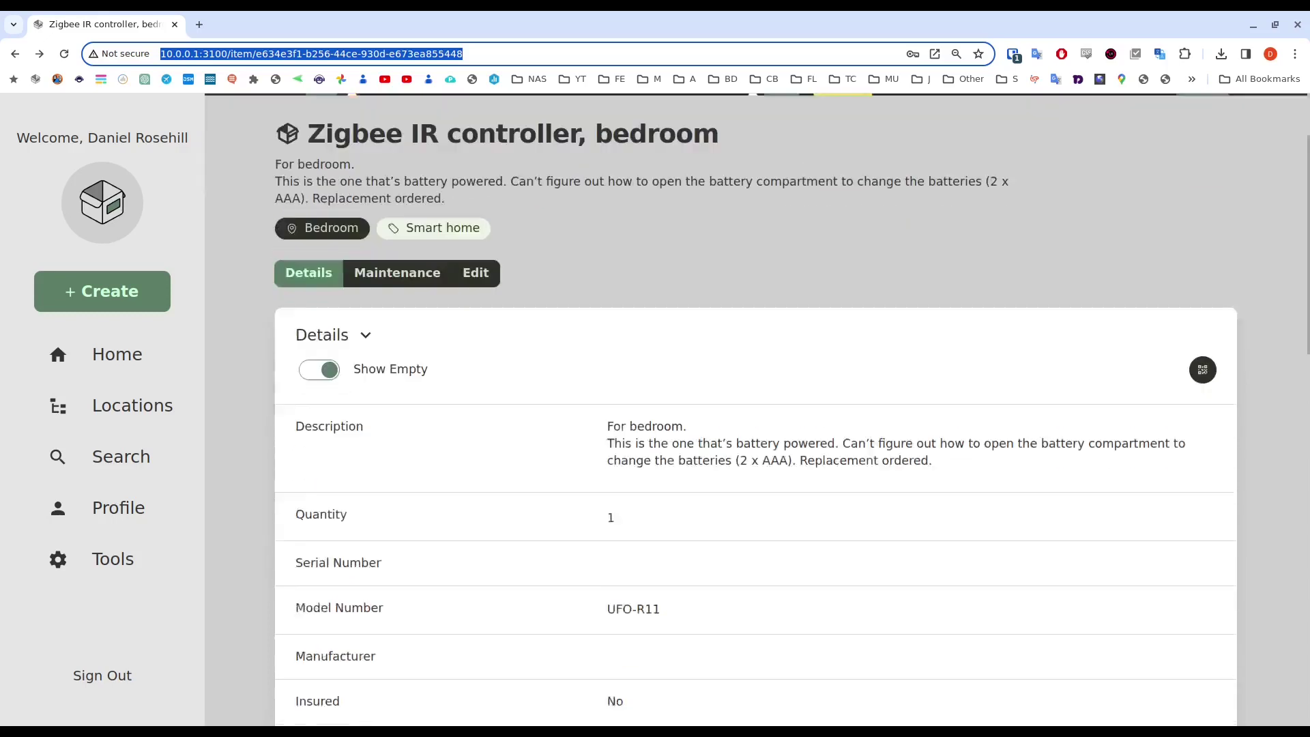
pyautogui.click(1202, 328)
pyautogui.rightClick(1080, 447)
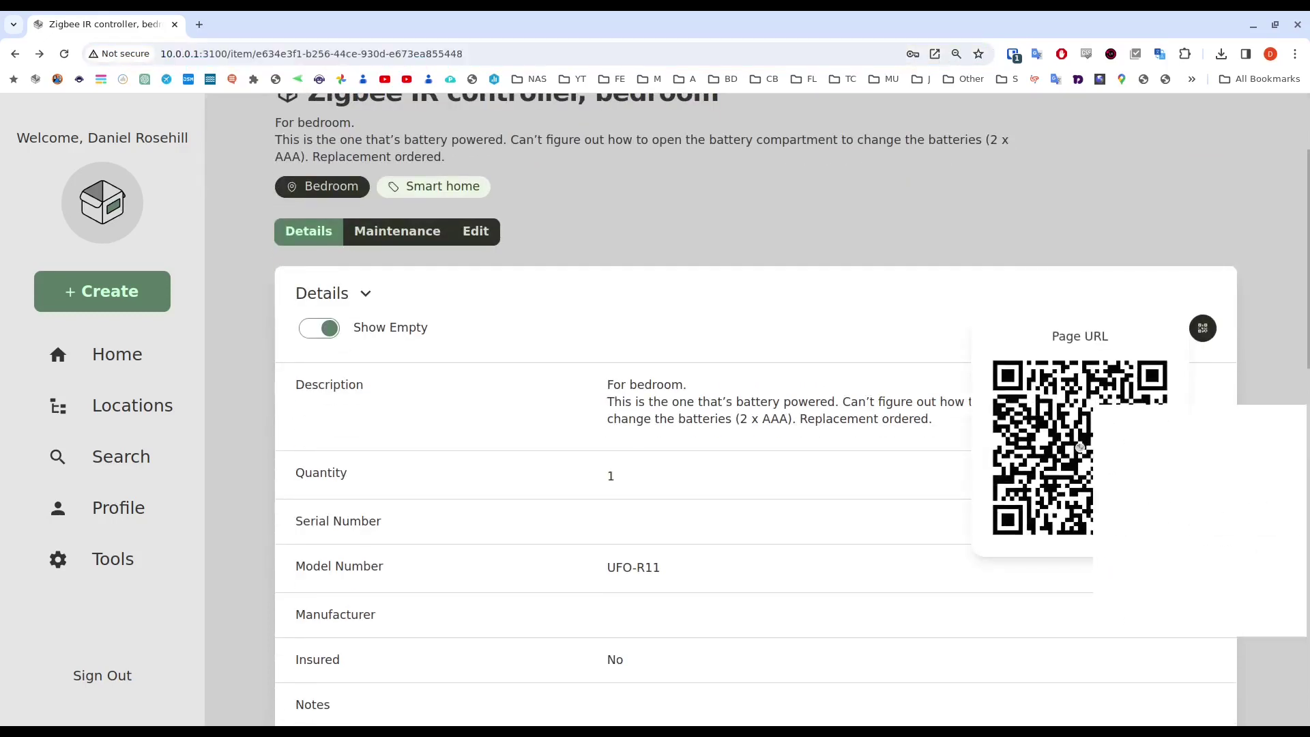
pyautogui.click(1154, 459)
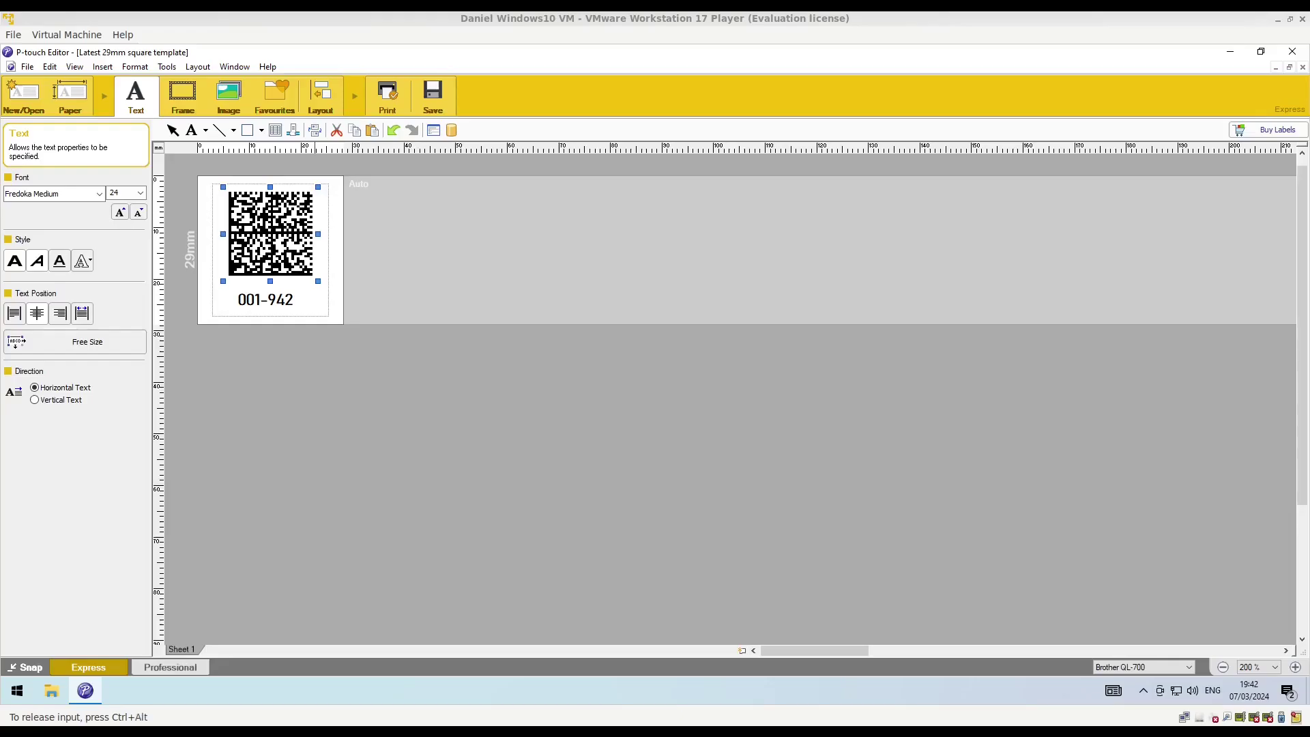
# In P-touch Editor, replace the Data Matrix barcode with the copied QR code image and place it at the label's left end
pyautogui.press('Delete')
pyautogui.hotkey('ctrl', 'v')
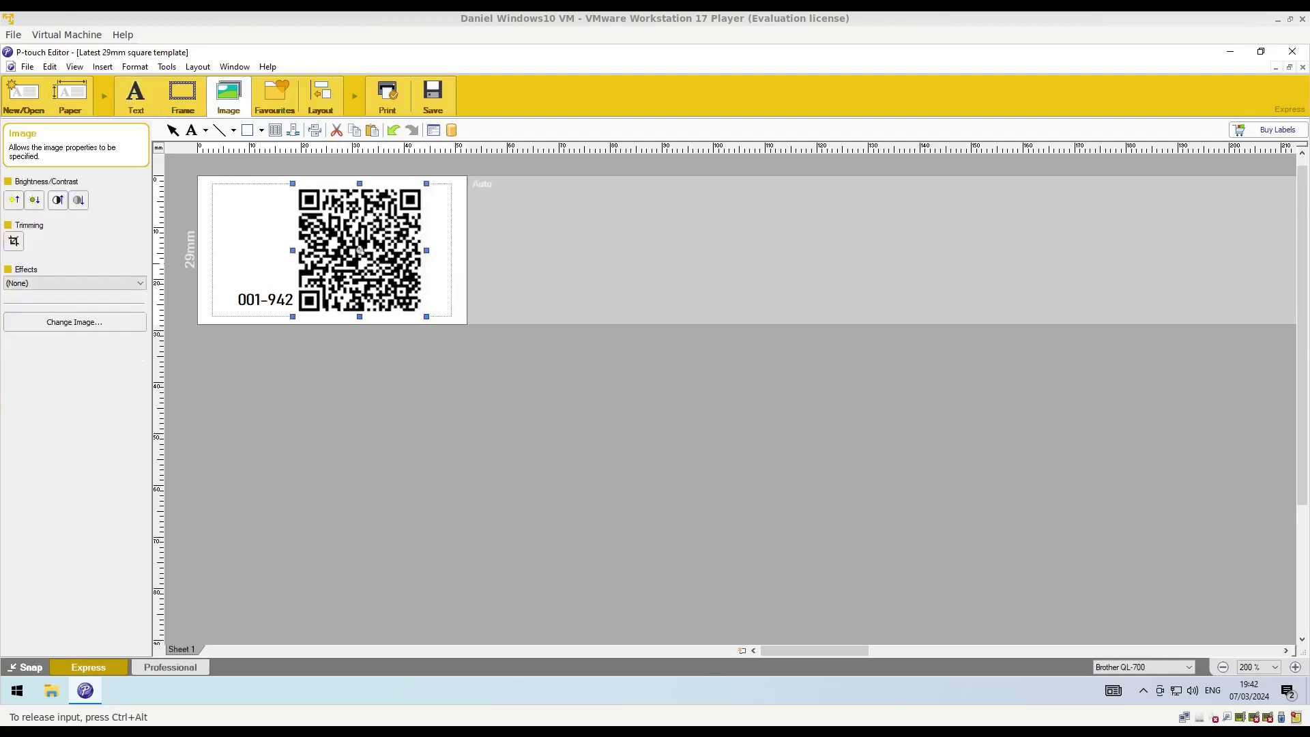
pyautogui.moveTo(359, 250); pyautogui.dragTo(476, 254)
pyautogui.click(285, 299)
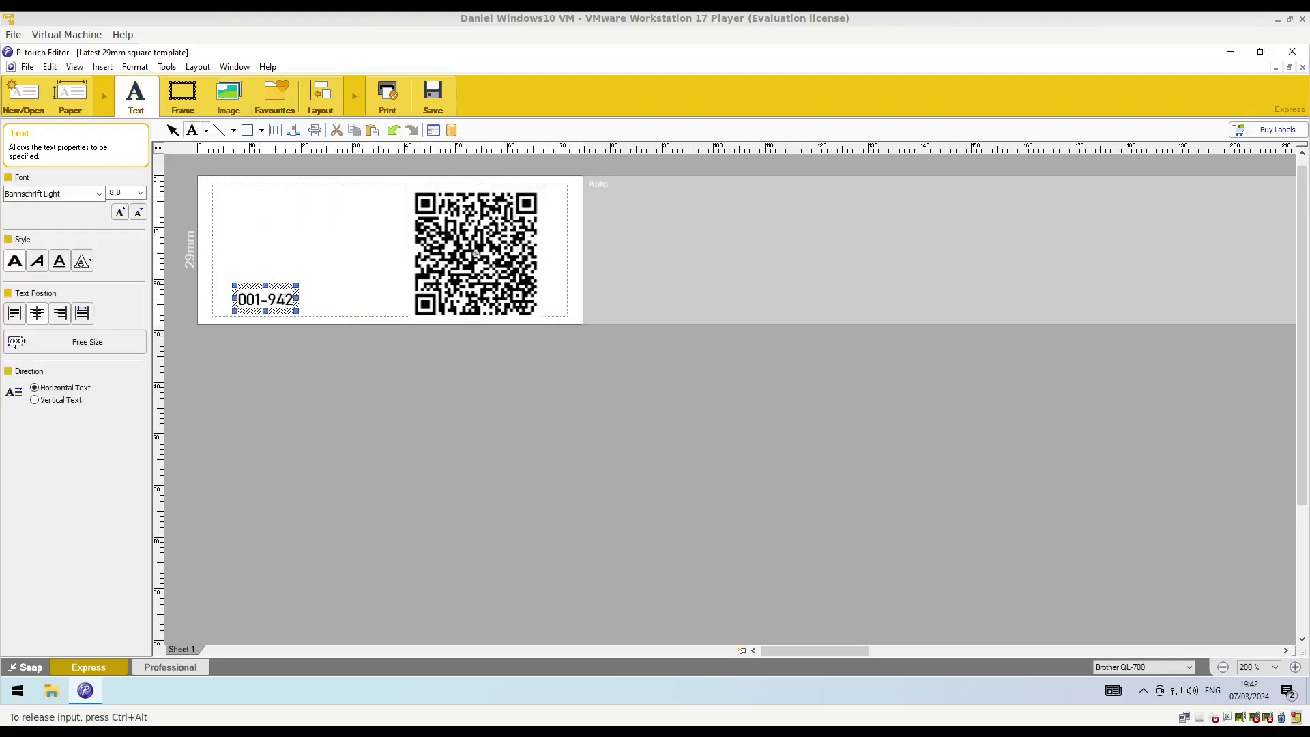
pyautogui.moveTo(285, 299); pyautogui.dragTo(699, 310)
pyautogui.moveTo(476, 253); pyautogui.dragTo(285, 254)
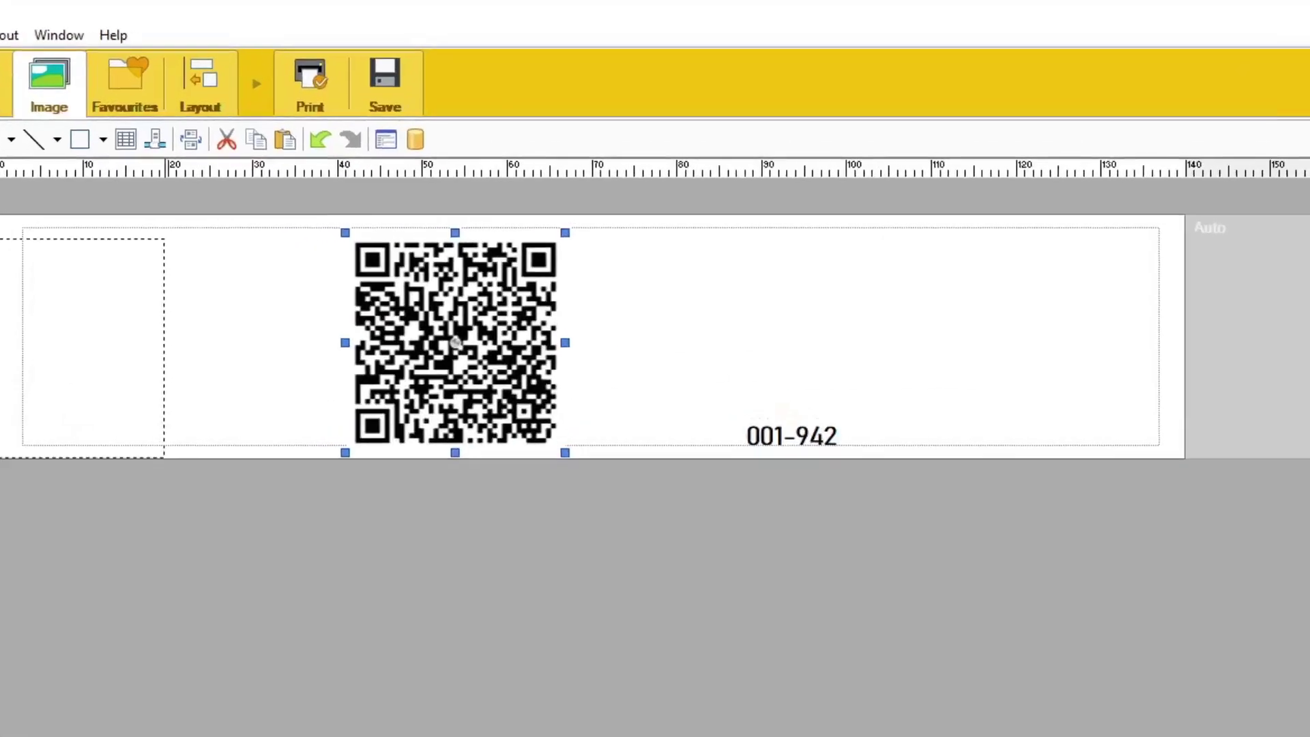
# Move the 001-942 asset ID to the upper area directly beside the QR code and enlarge it
pyautogui.click(779, 463)
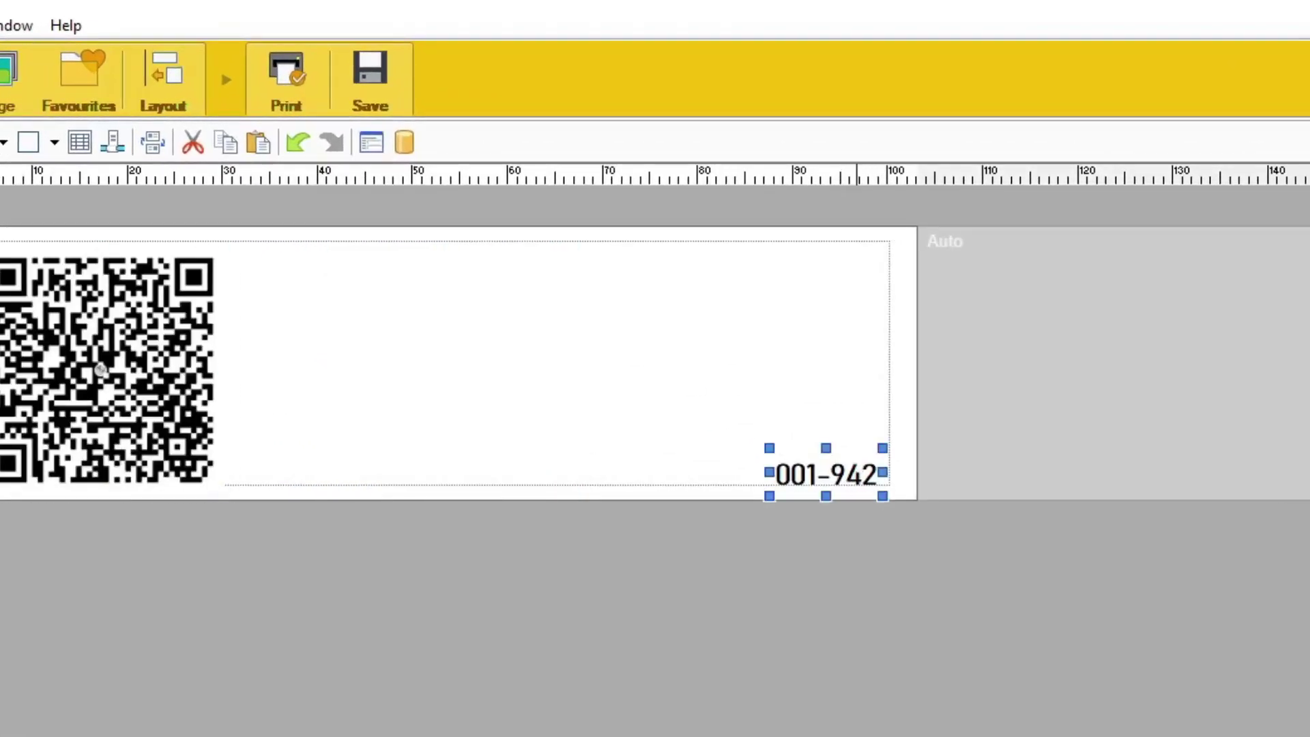
pyautogui.moveTo(858, 480); pyautogui.dragTo(518, 365)
pyautogui.doubleClick(312, 280)
# Add the text "Zigbee Switch" to the label and position it beneath the asset ID, beside the QR code
pyautogui.click(334, 444)
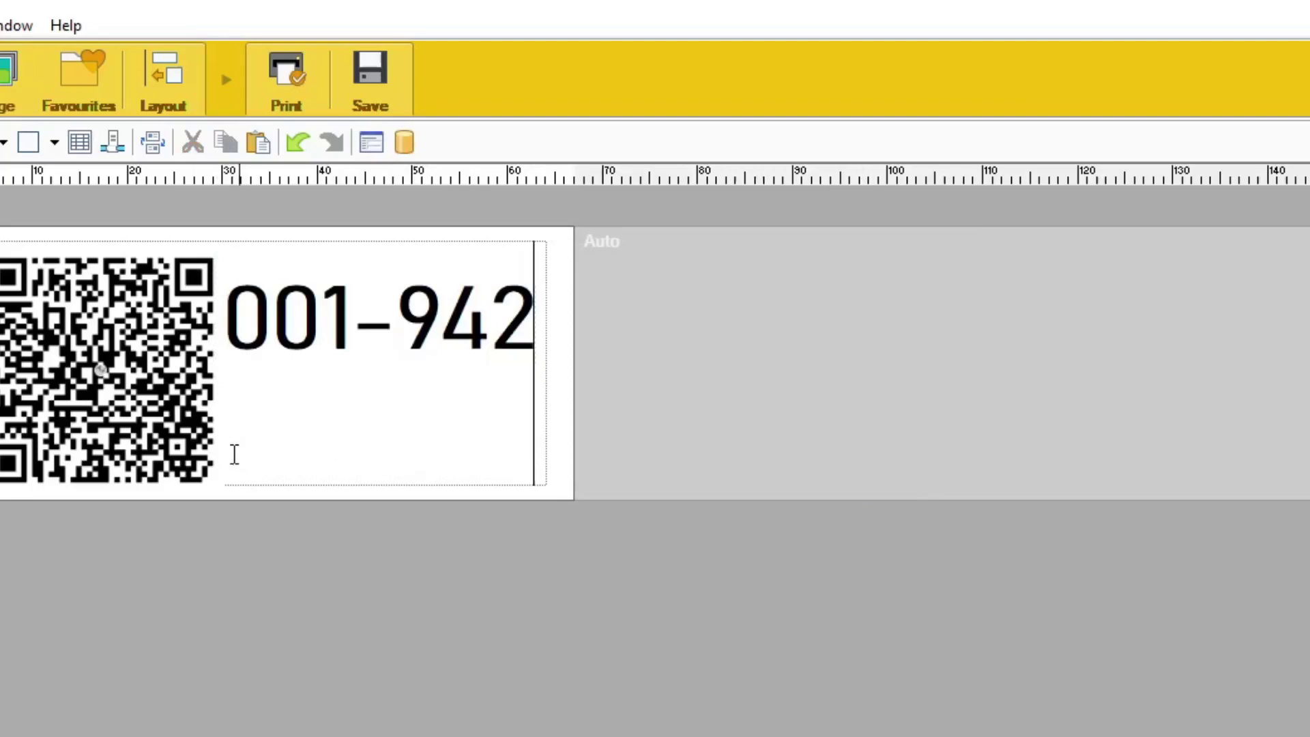
pyautogui.click(225, 409)
pyautogui.click(146, 406)
pyautogui.write('Zige')
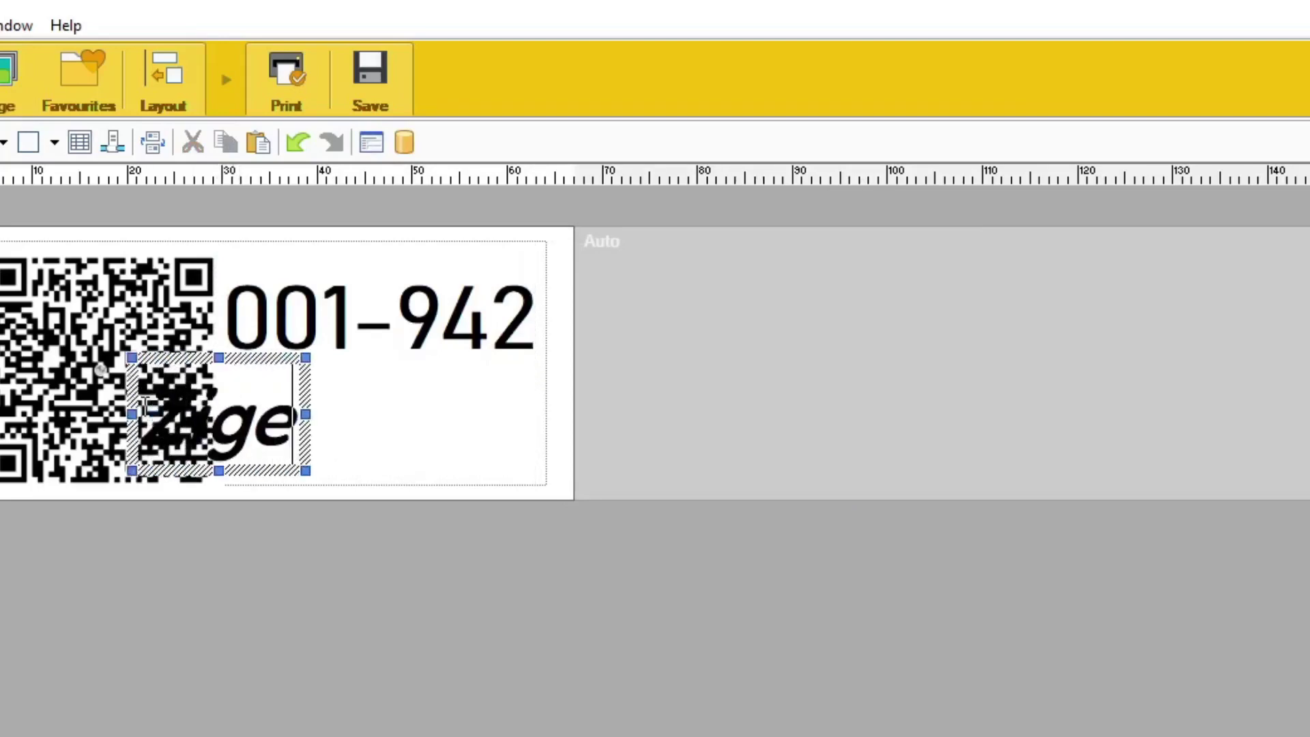
pyautogui.press('BackSpace')
pyautogui.write('bee Switch')
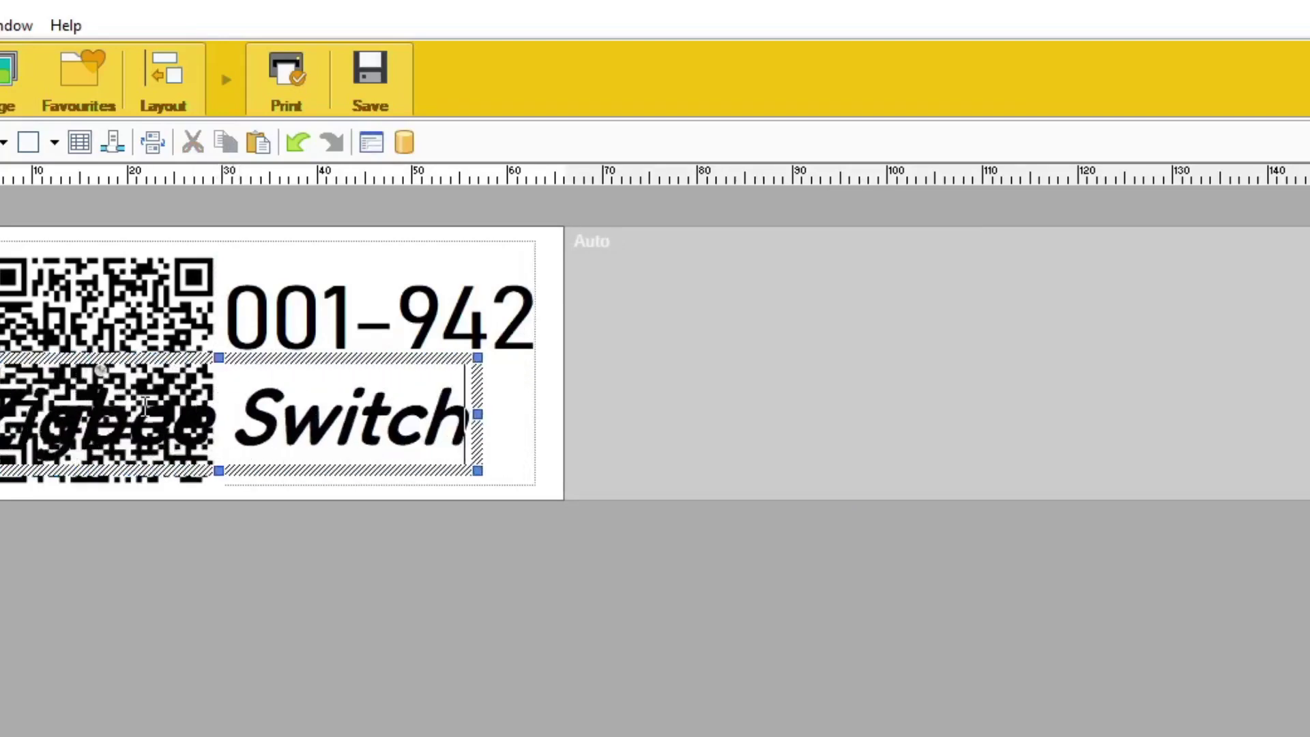
pyautogui.moveTo(407, 358); pyautogui.dragTo(641, 363)
pyautogui.click(789, 311)
pyautogui.click(739, 386)
pyautogui.click(722, 303)
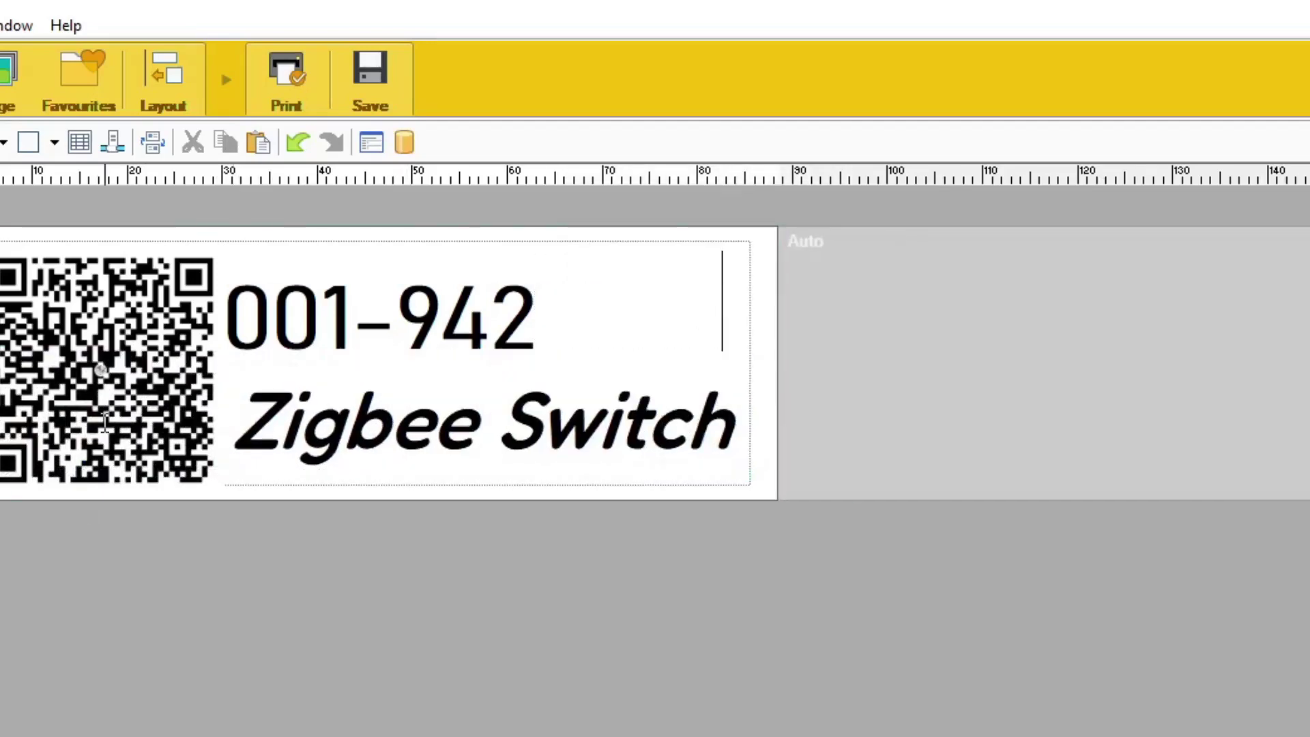
# Delete the QR code image and insert a PDF417 bar code, pasting the copied content as its data
pyautogui.click(101, 371)
pyautogui.press('Delete')
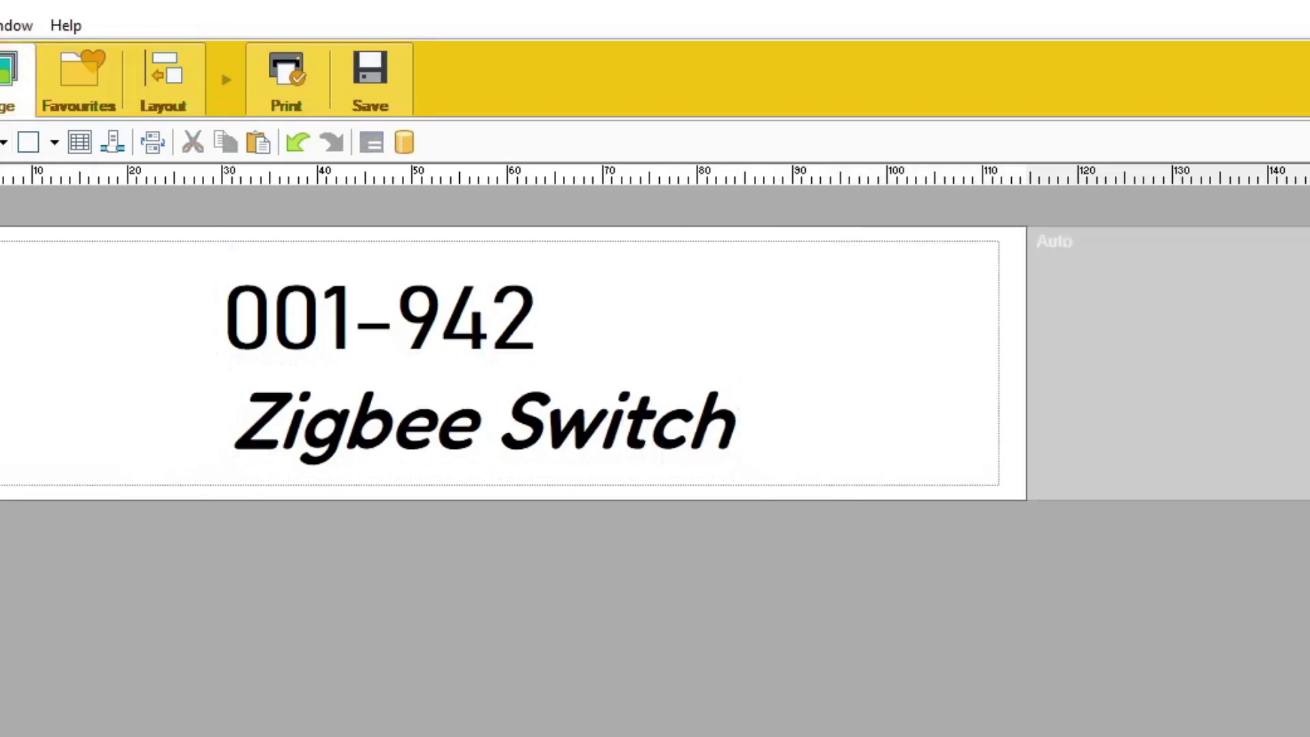
pyautogui.click(620, 387)
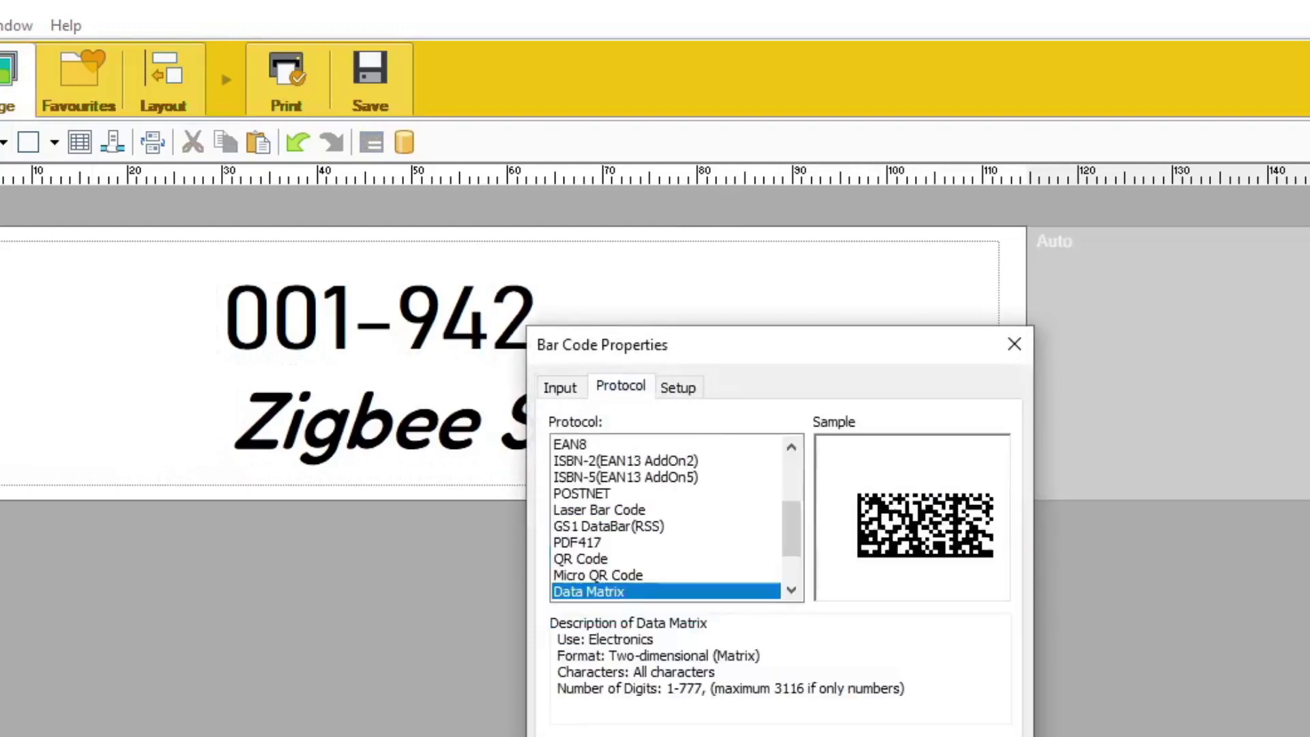
pyautogui.scroll(-2, 665, 519)
pyautogui.click(586, 574)
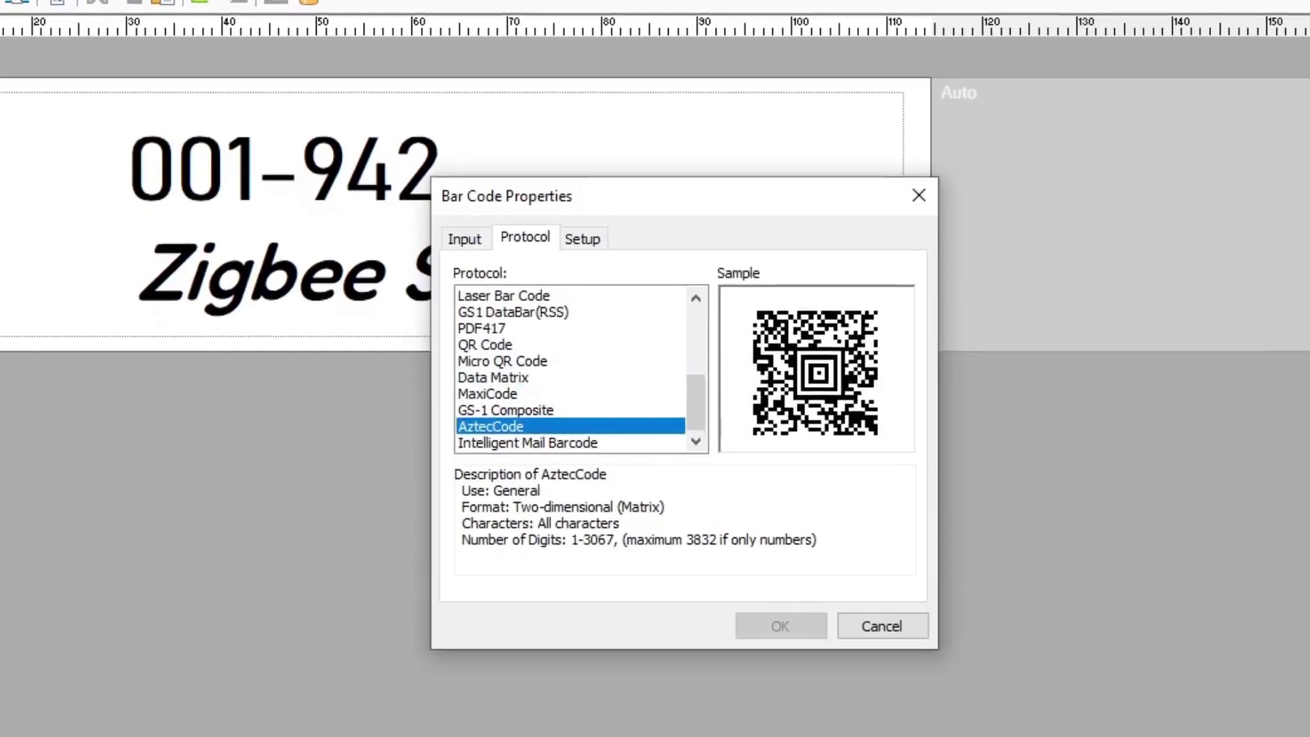
pyautogui.click(571, 393)
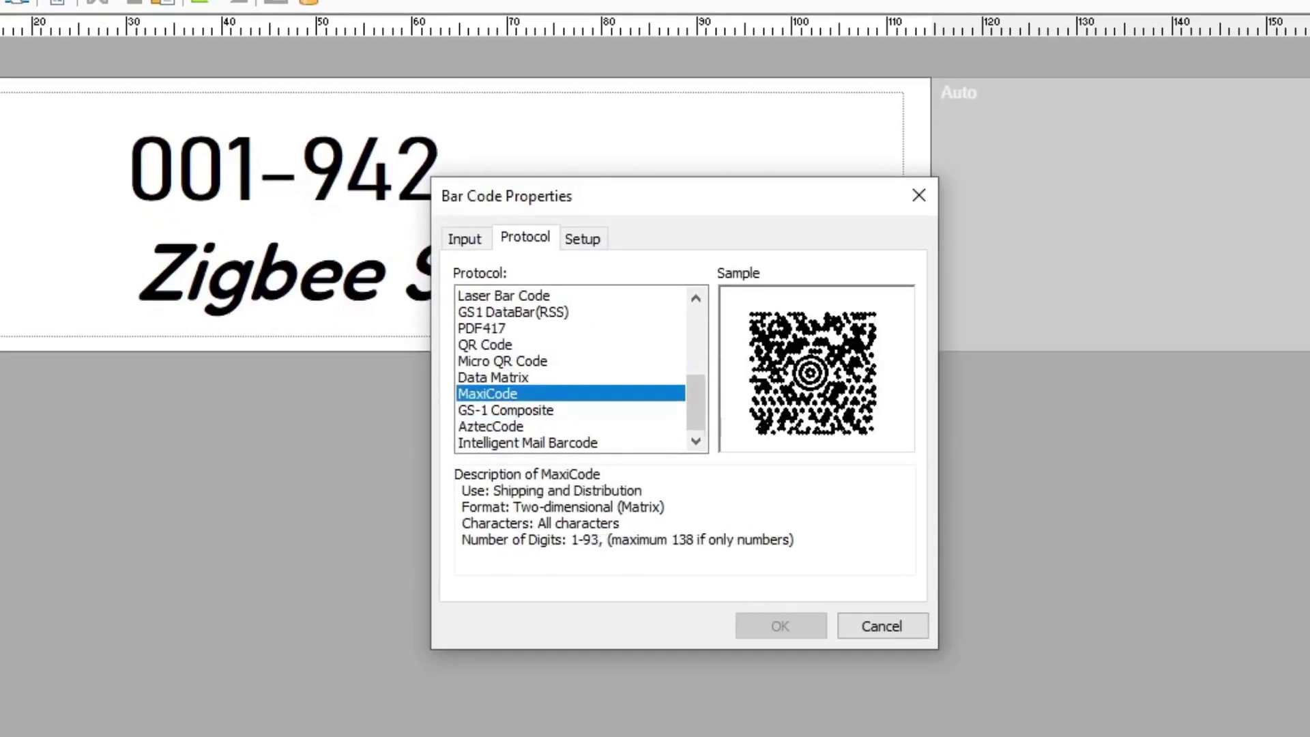
pyautogui.click(570, 327)
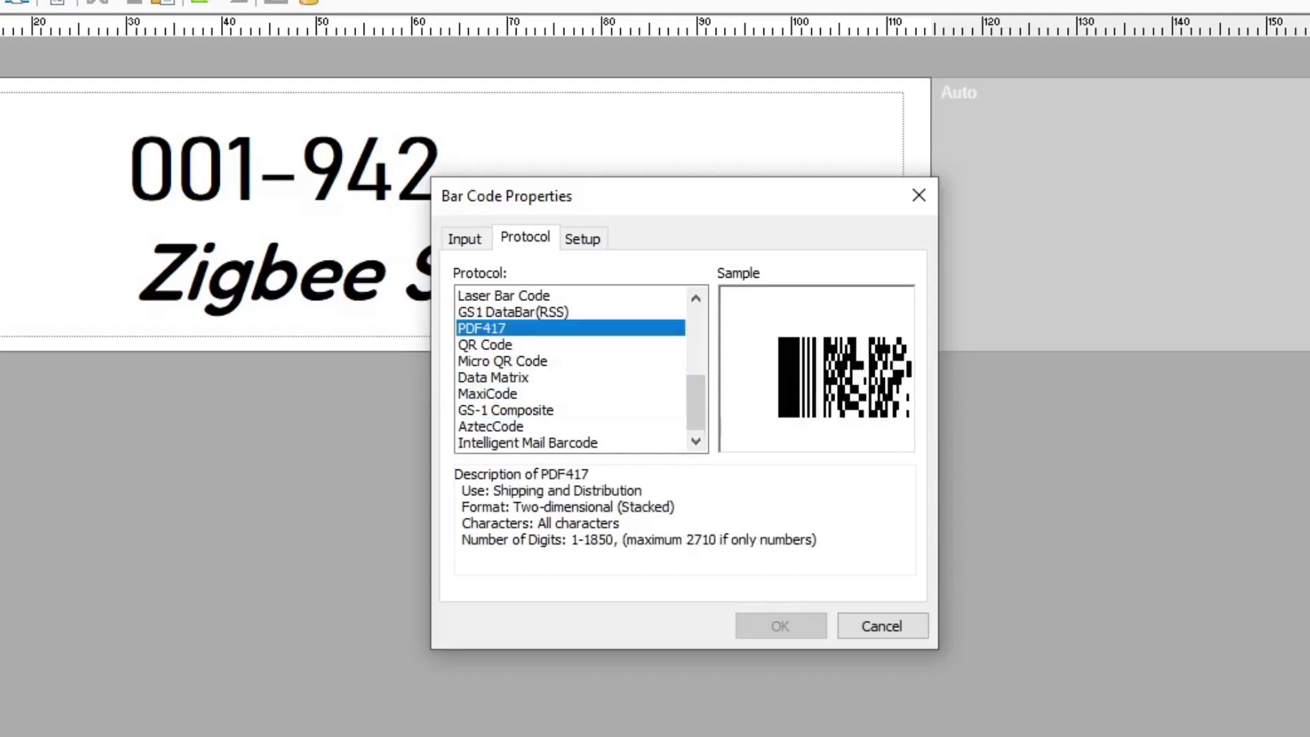
pyautogui.click(463, 238)
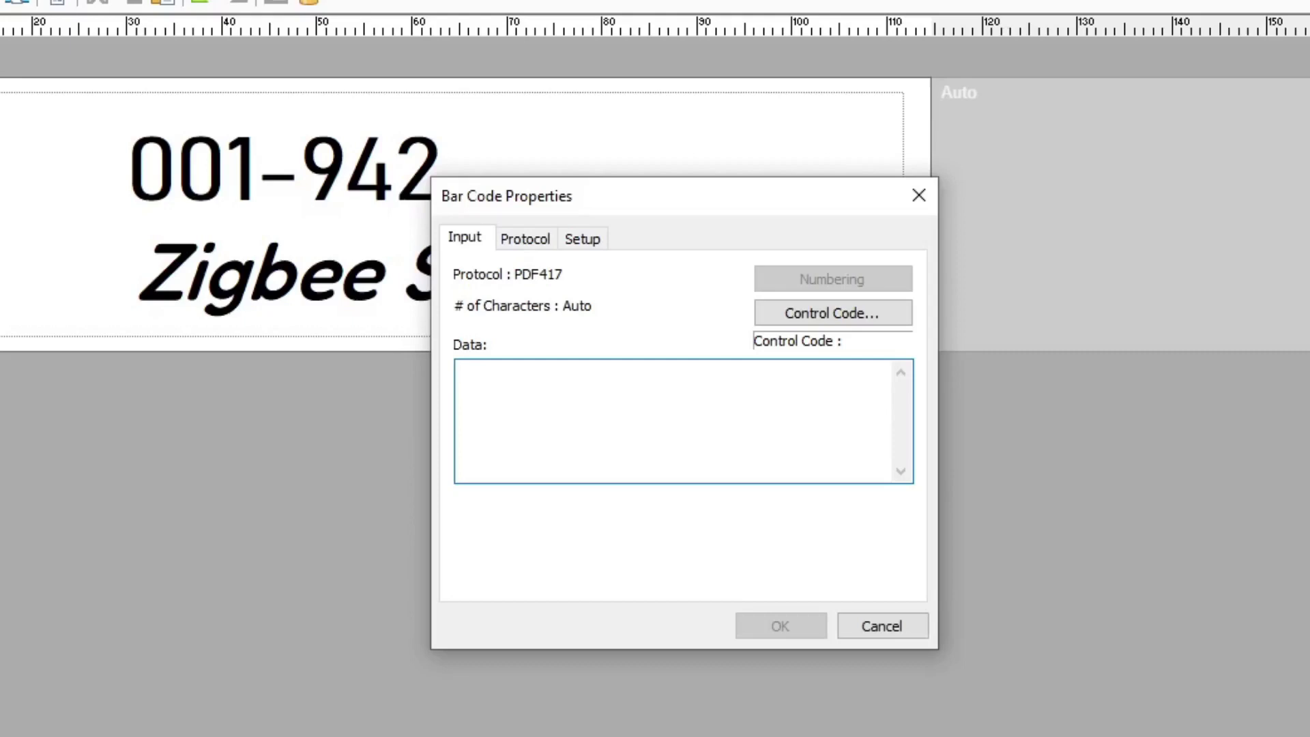
pyautogui.hotkey('ctrl', 'v')
pyautogui.press('Return')
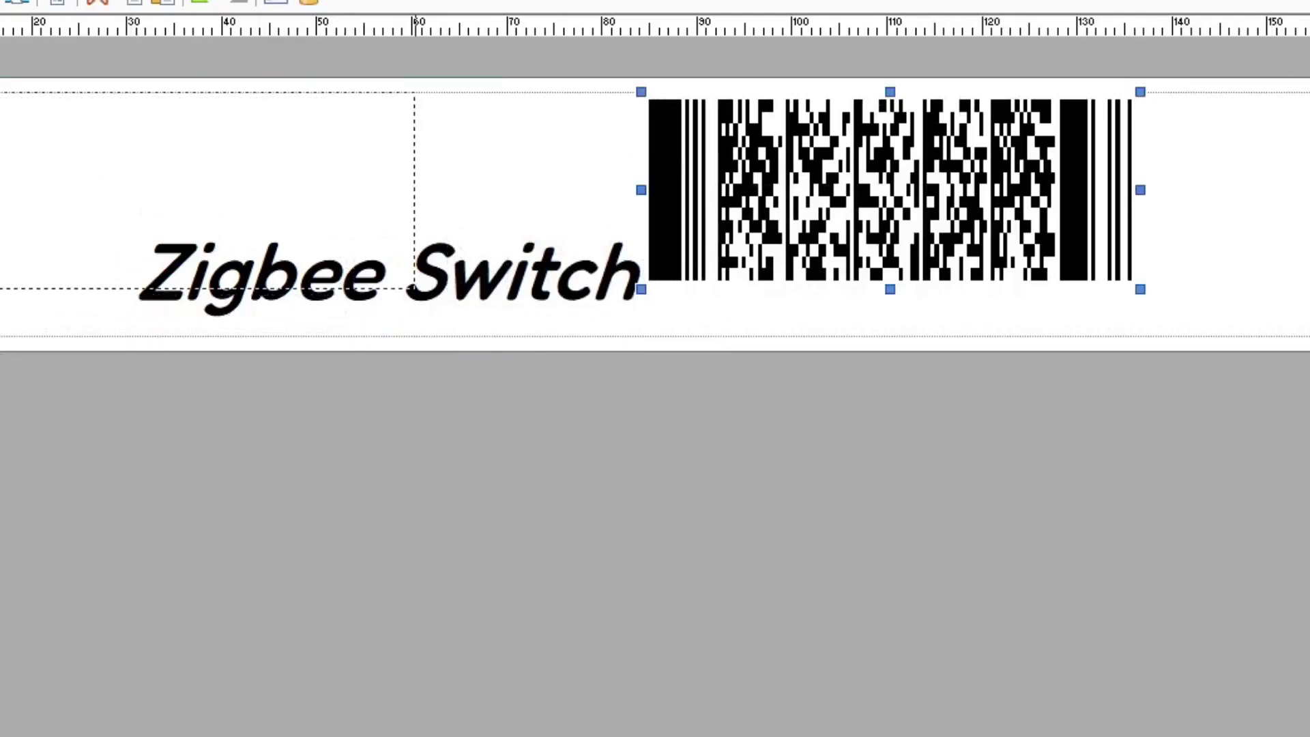
# Move the PDF417 barcode to the label's left end, shrink the "Zigbee Switch" text to 15.2 and place it beside the barcode
pyautogui.moveTo(227, 191); pyautogui.dragTo(207, 191)
pyautogui.doubleClick(591, 267)
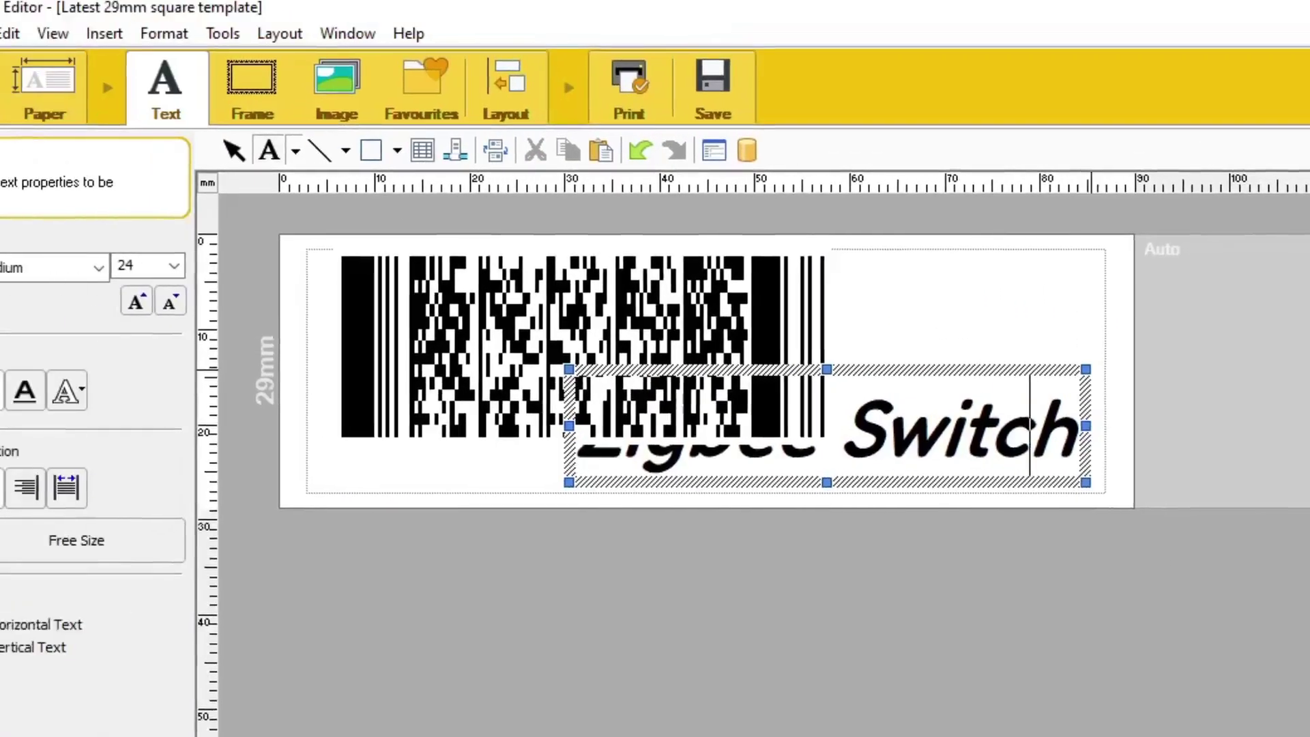
pyautogui.moveTo(1085, 369); pyautogui.dragTo(902, 470)
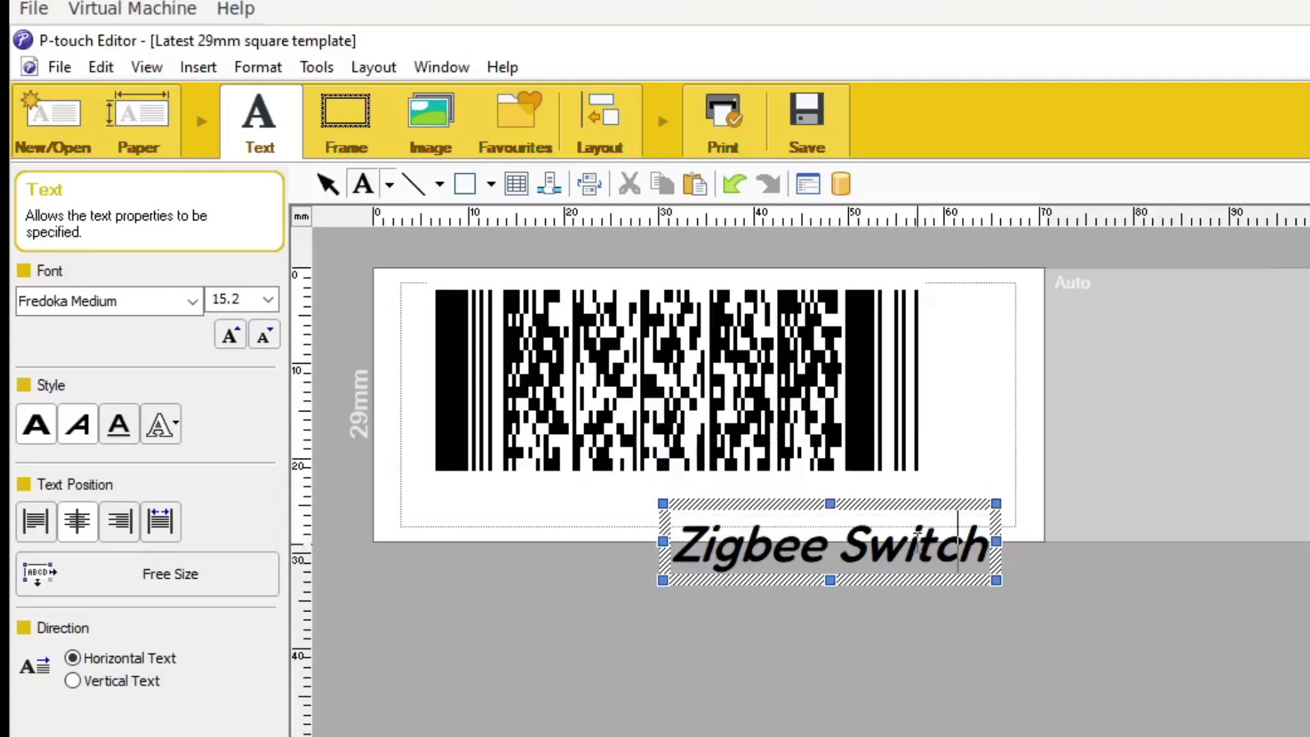
pyautogui.moveTo(929, 512); pyautogui.dragTo(1309, 399)
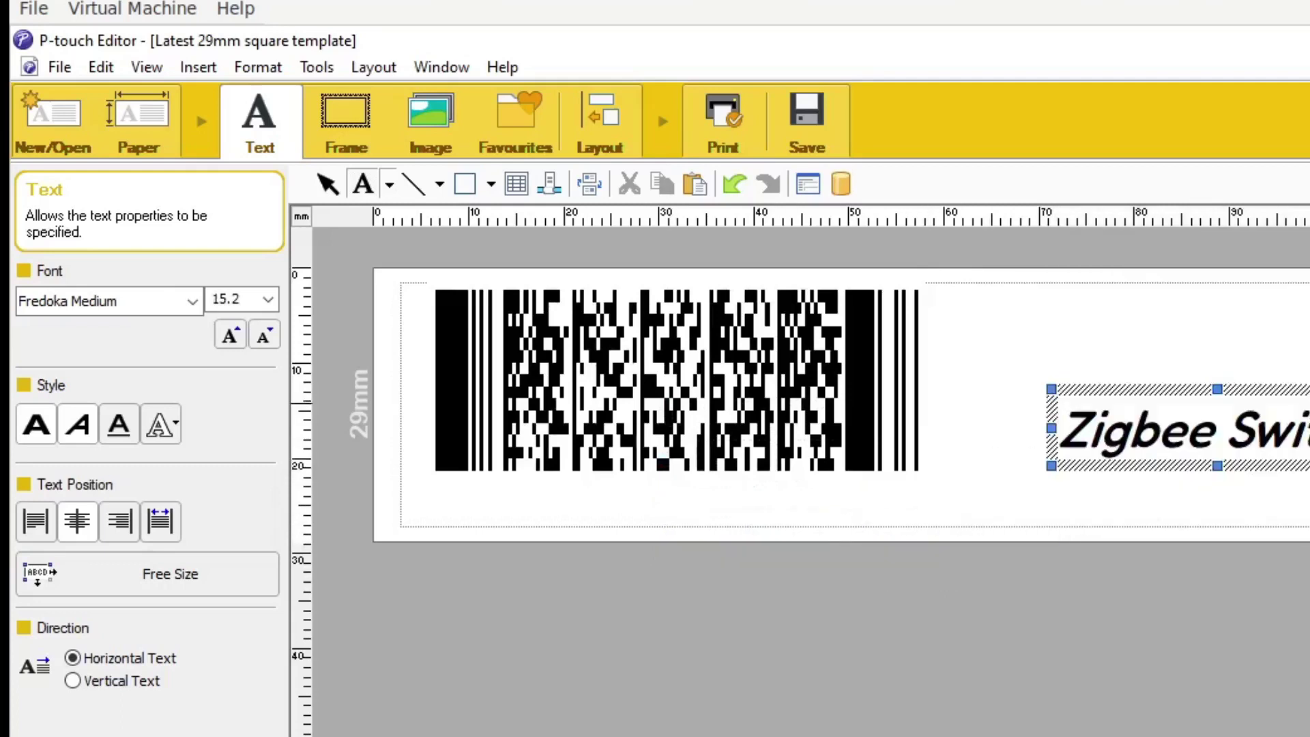
# Delete the "Zigbee Switch" text and centre the PDF417 barcode vertically on the label
pyautogui.press('Delete')
pyautogui.moveTo(749, 402)
pyautogui.mouseDown()
pyautogui.moveTo(743, 444)
pyautogui.moveTo(748, 423)
pyautogui.mouseUp()
pyautogui.click(1278, 415)
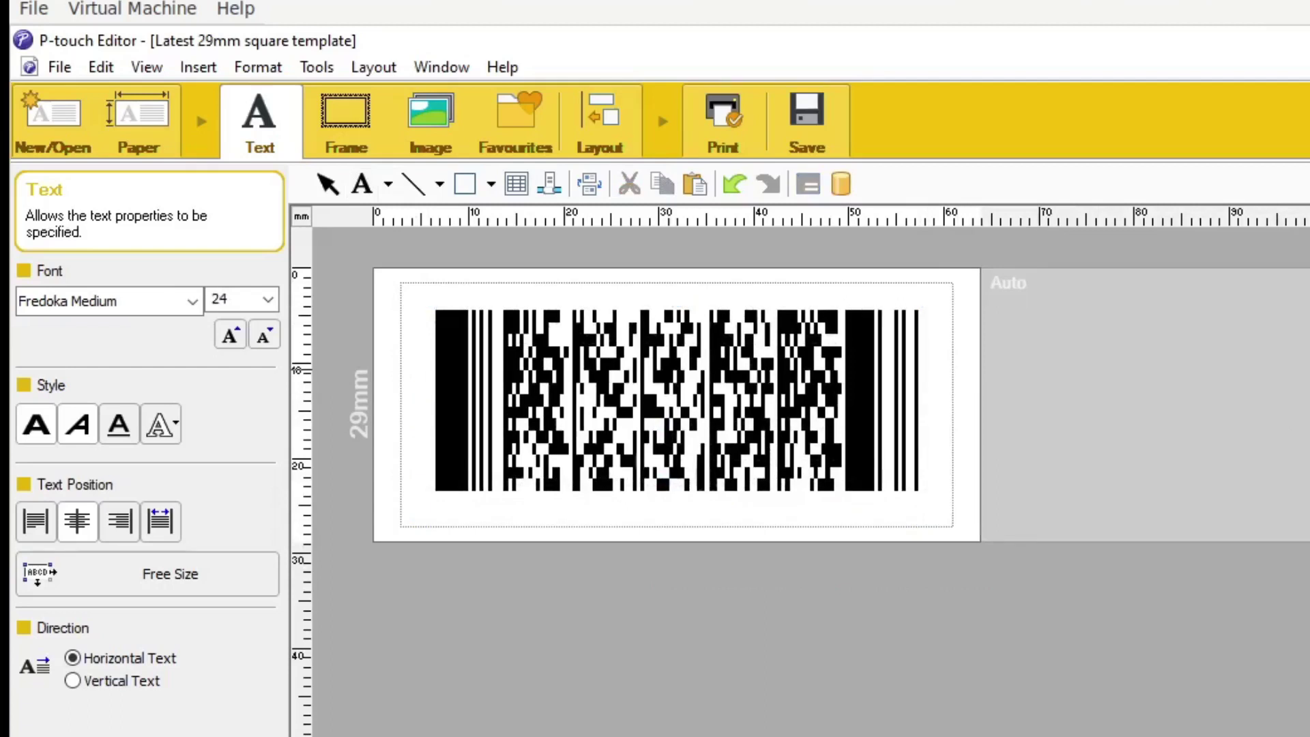